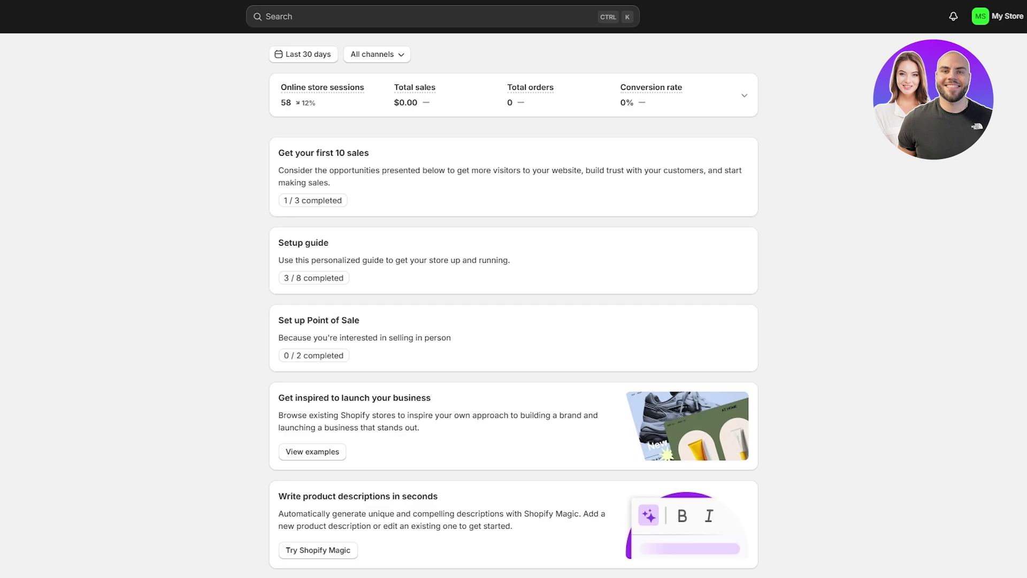
Step: Open the Chequered Red Shirt product from Products and bring up its media file picker
left_click(54, 89)
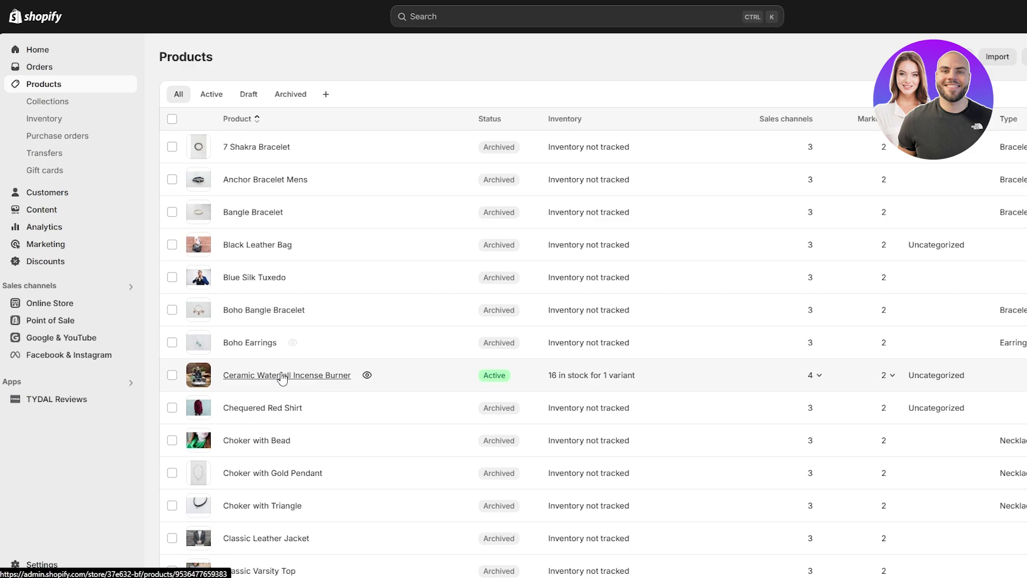
scroll(283, 378, "down", 1)
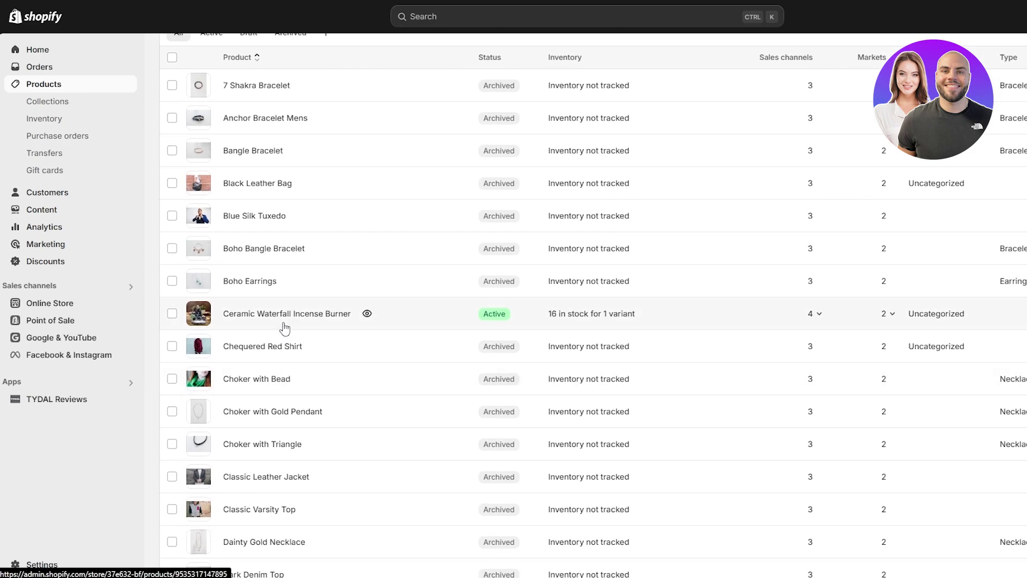
left_click(277, 354)
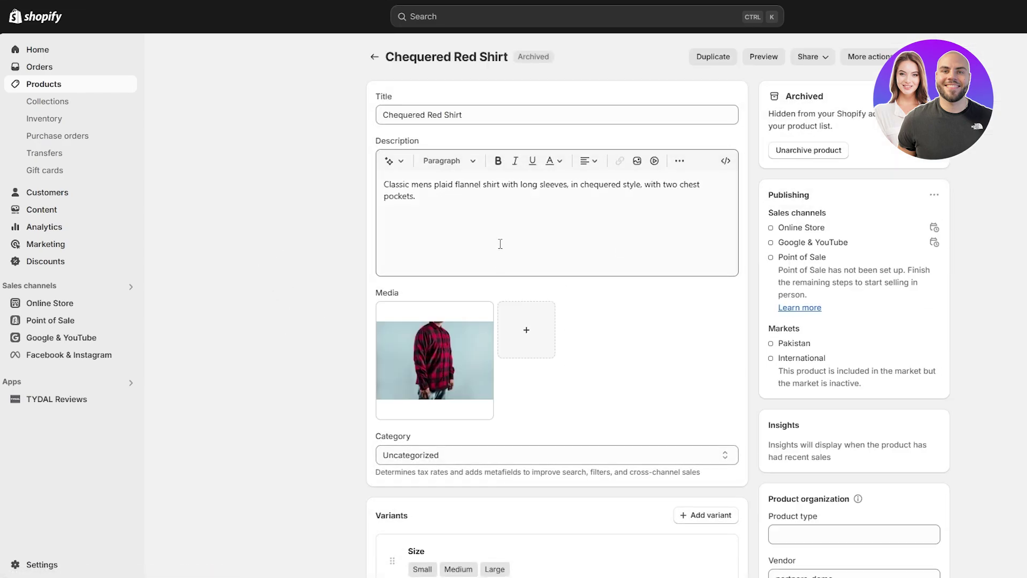
left_click(535, 343)
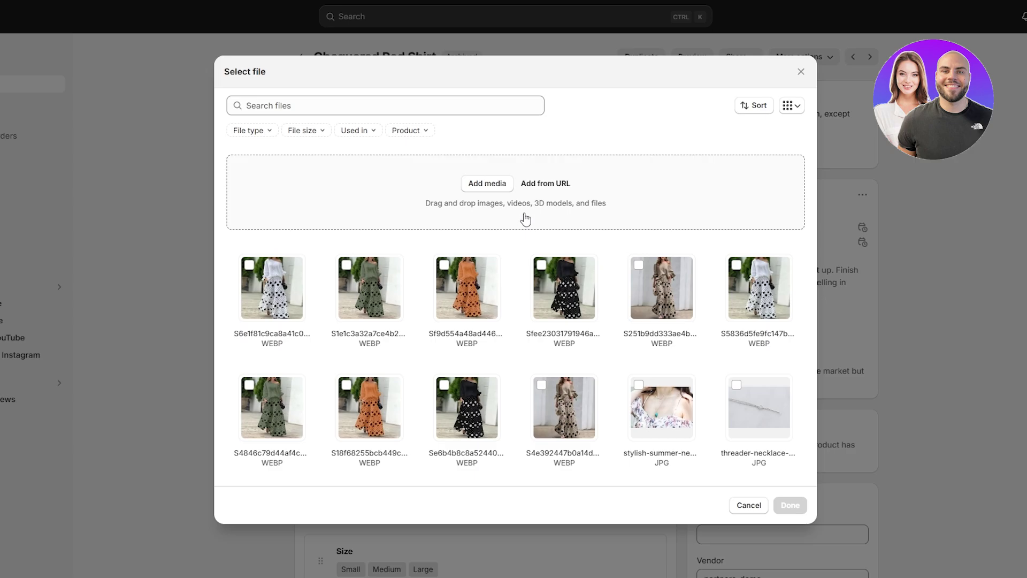
Step: Cancel the computer upload and close the file picker without adding media to the shirt
left_click(511, 185)
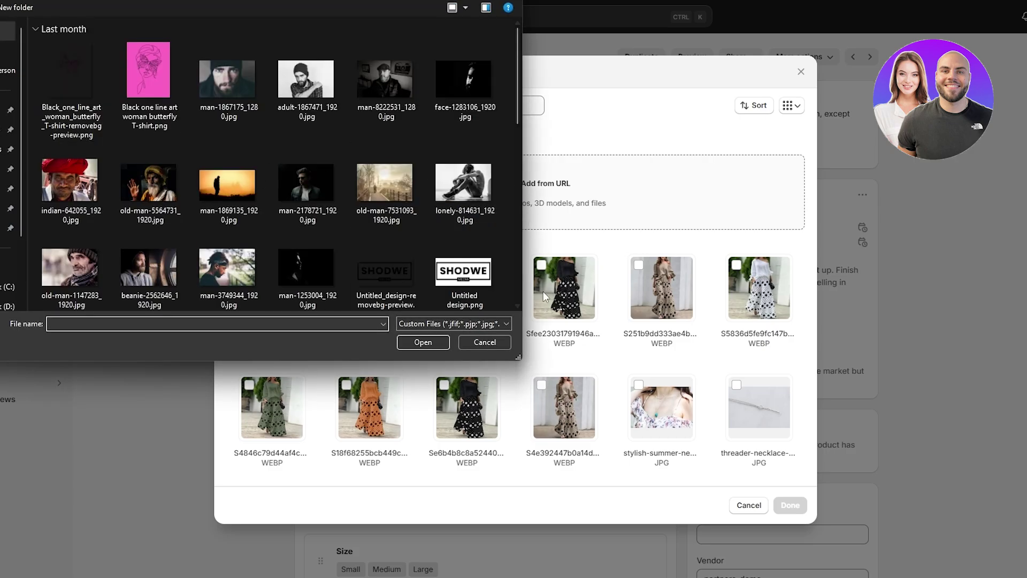
scroll(334, 201, "down", 3)
scroll(335, 201, "up", 3)
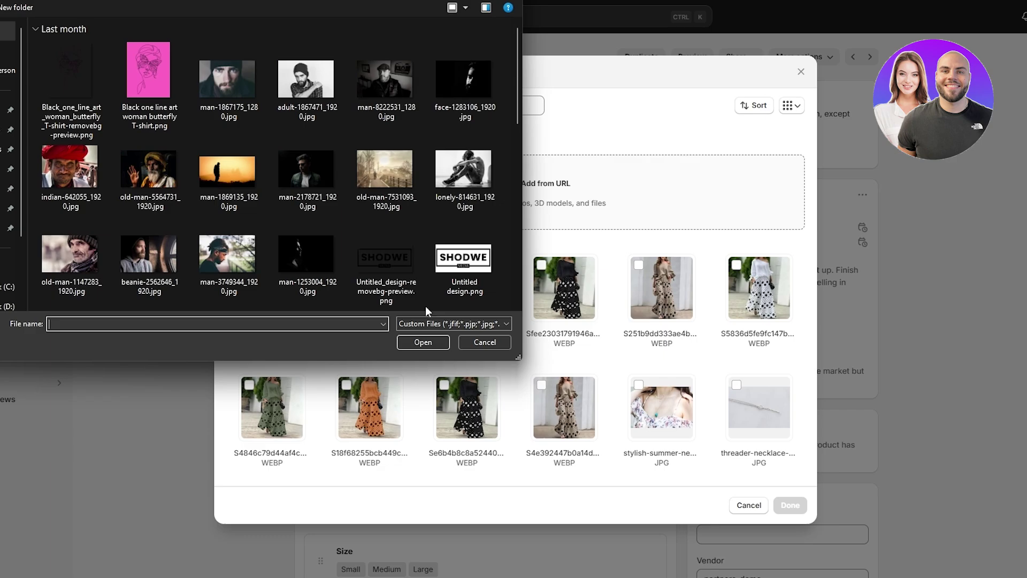
left_click(478, 344)
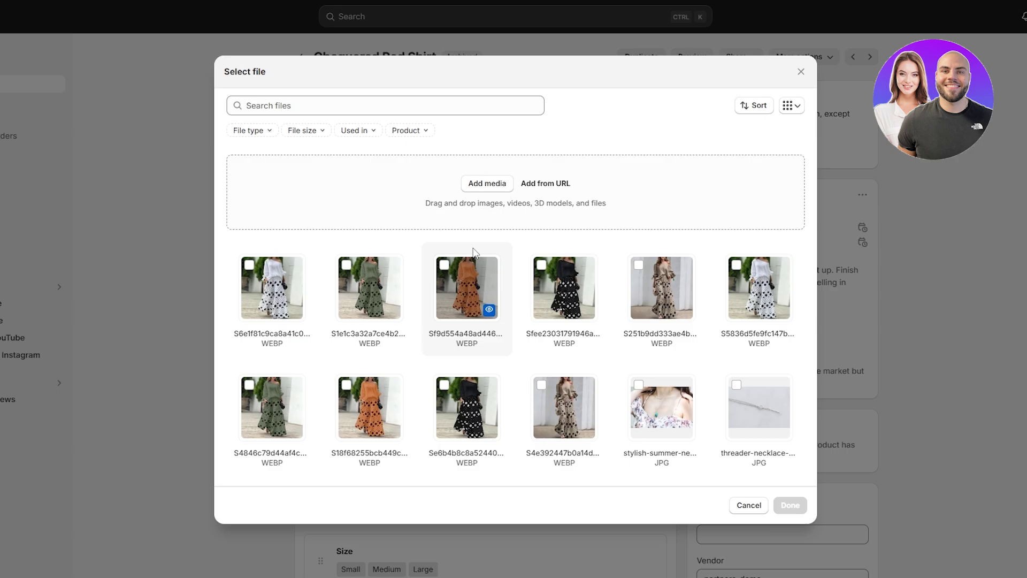
left_click(801, 71)
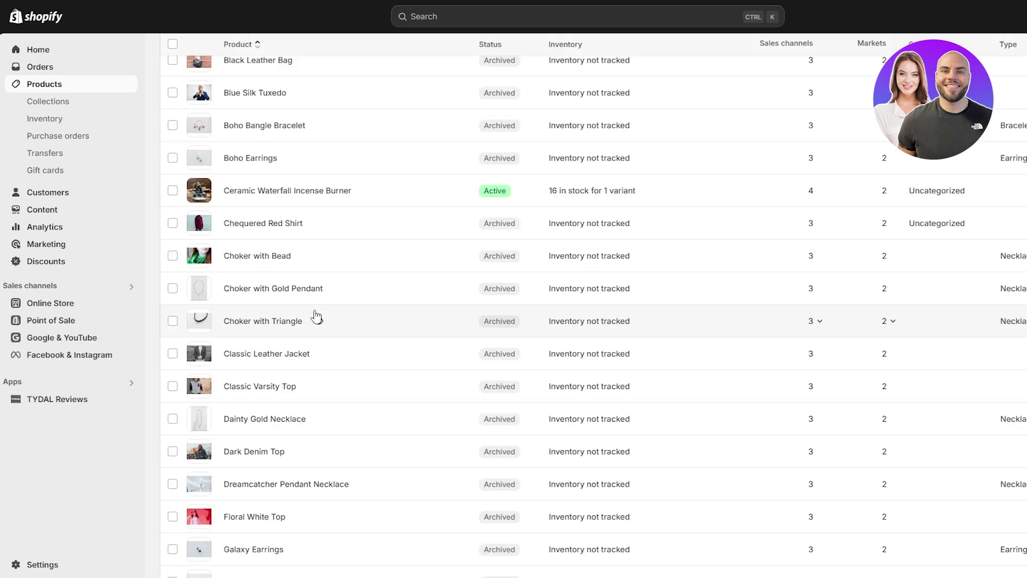
Step: Open the Classic Leather Jacket product and bring up its media file picker
scroll(316, 316, "down", 6)
scroll(317, 331, "down", 5)
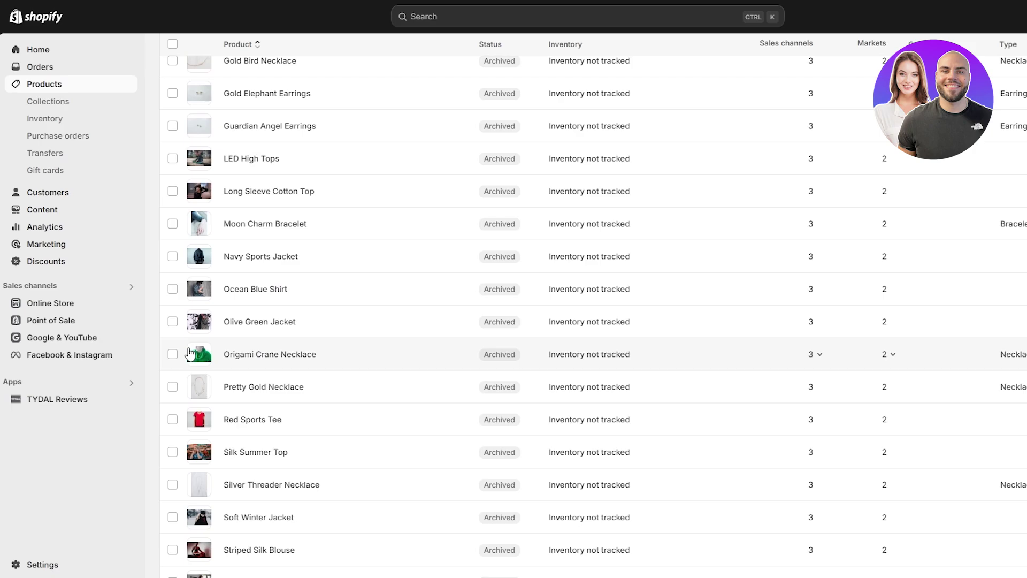
scroll(300, 246, "up", 3)
scroll(267, 307, "up", 6)
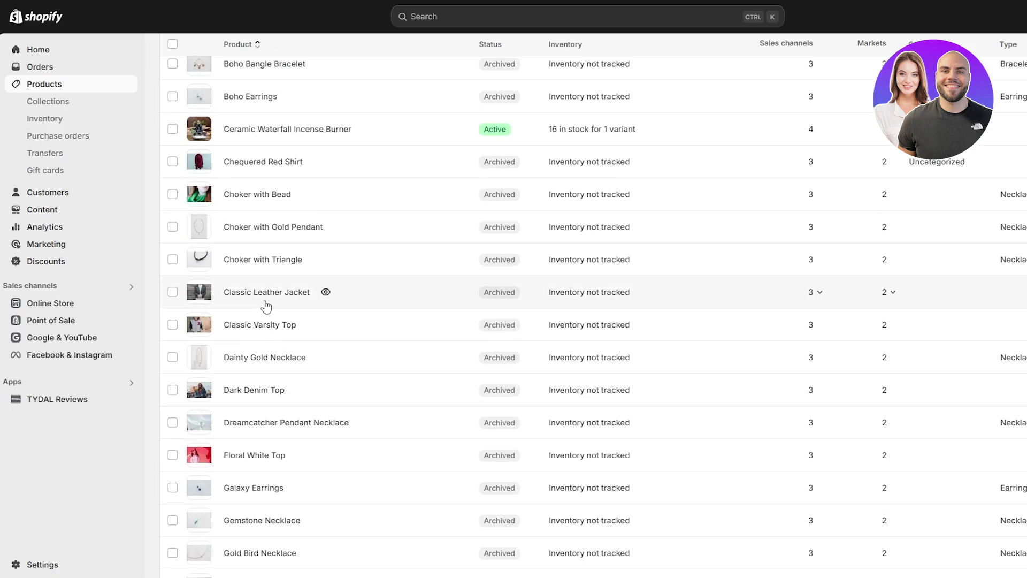
left_click(251, 355)
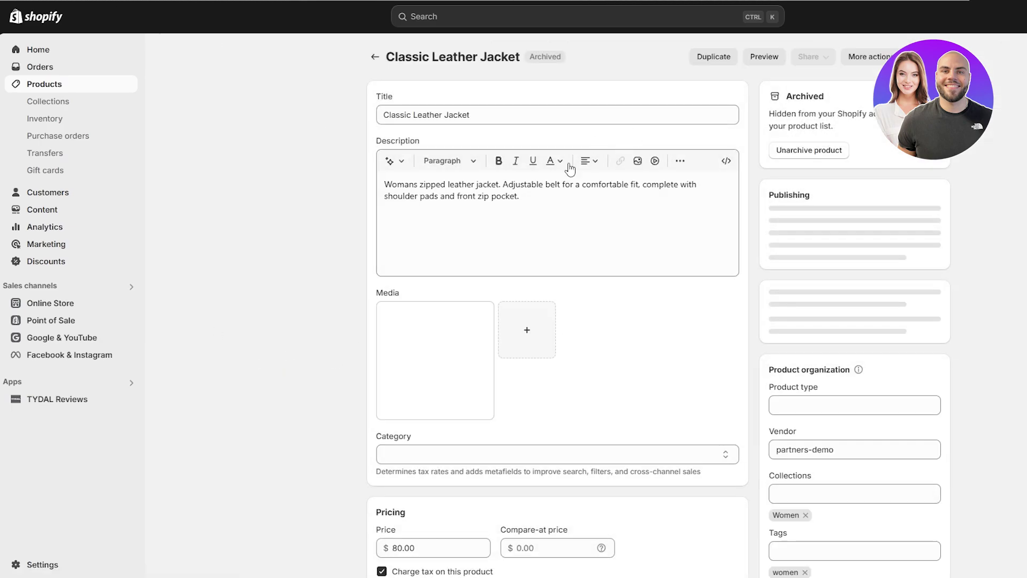
left_click(641, 162)
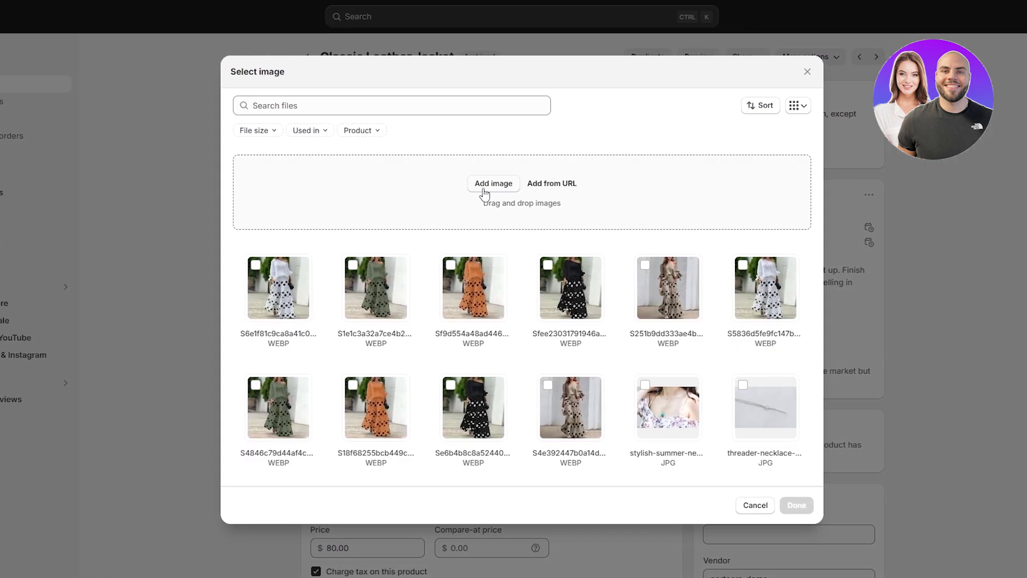
Step: Upload both mp4 videos and attach the first one to the jacket's media
left_click(494, 184)
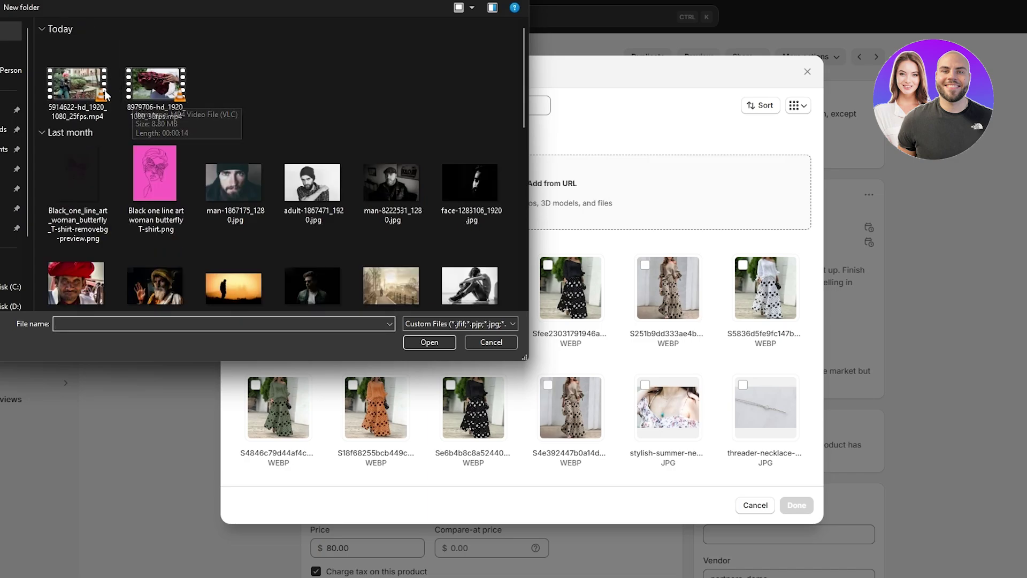
left_click(86, 85)
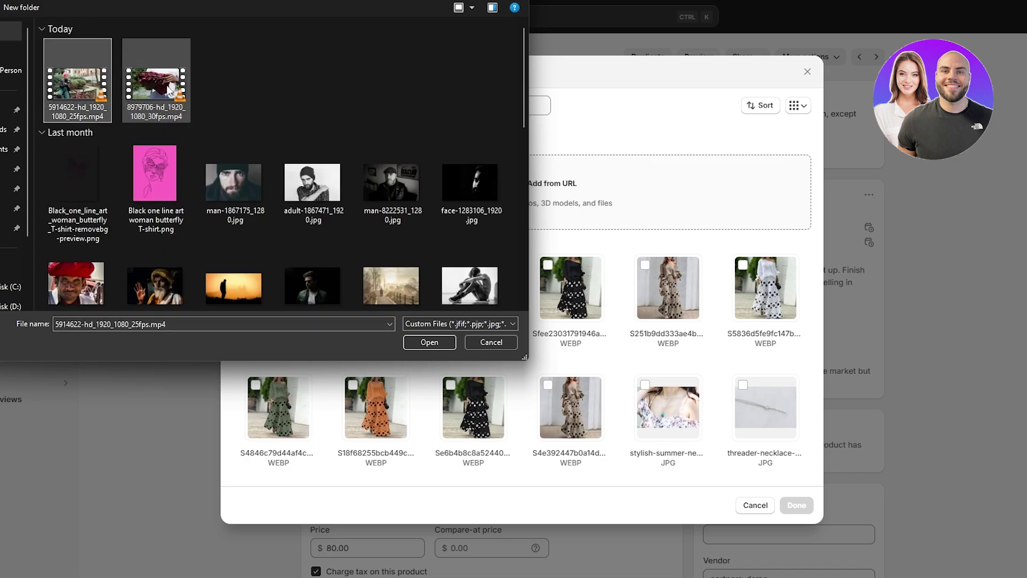
left_click(183, 94, "ctrl")
left_click(429, 342)
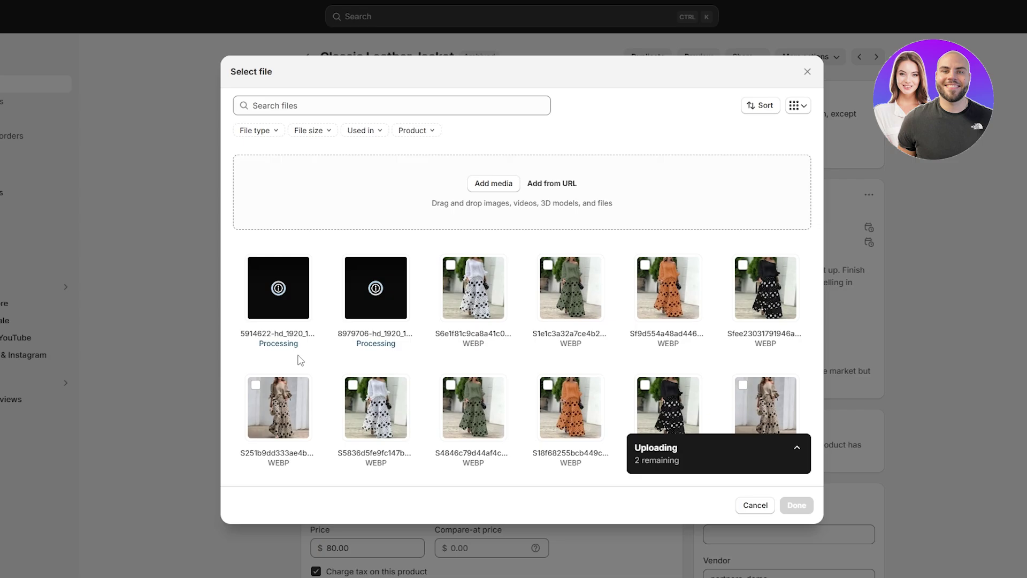
left_click(298, 343)
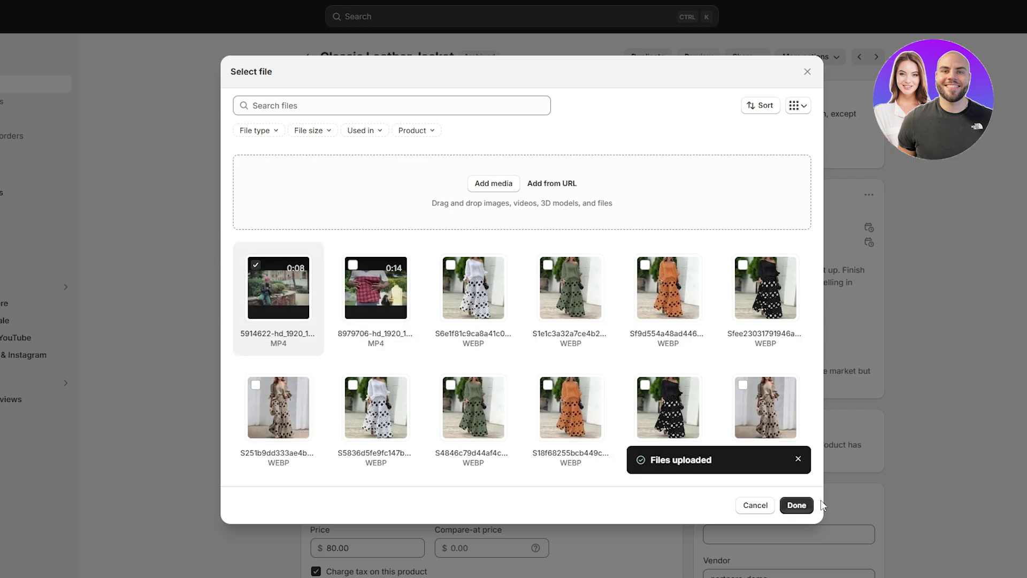
left_click(797, 505)
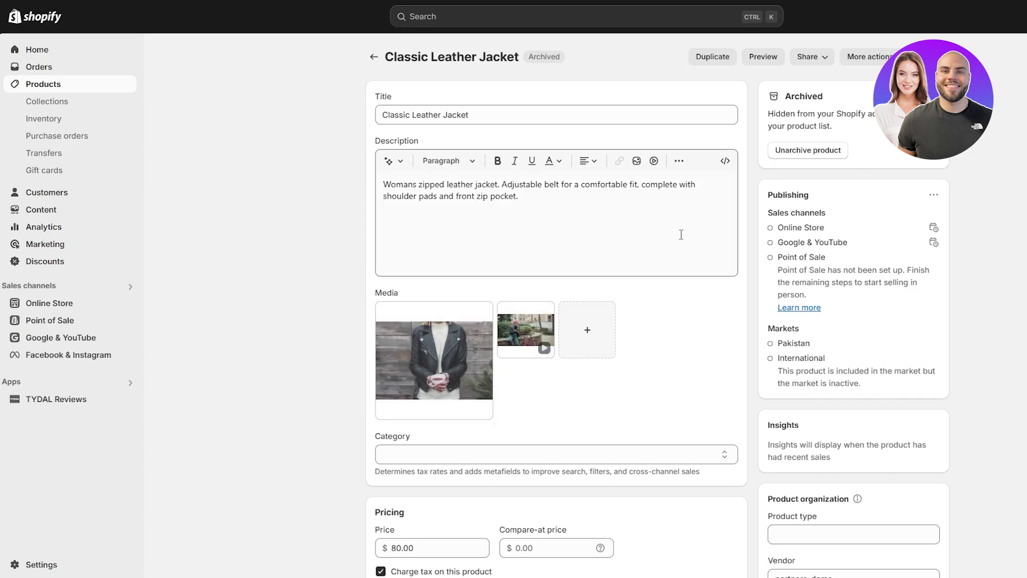
Step: Open Online Store in a new tab to reach the Themes page
scroll(729, 408, "down", 12)
scroll(849, 354, "up", 5)
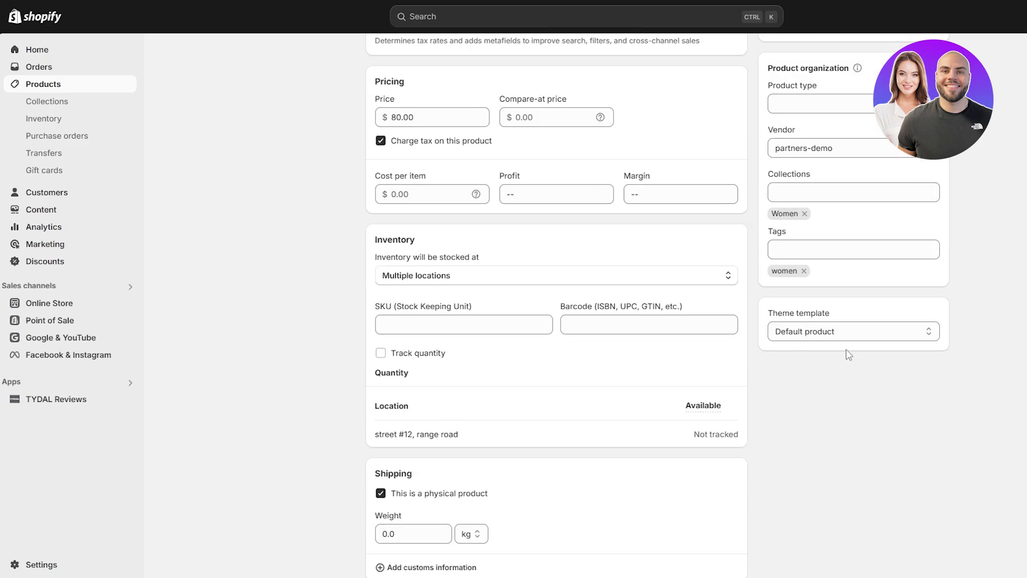
scroll(278, 230, "up", 7)
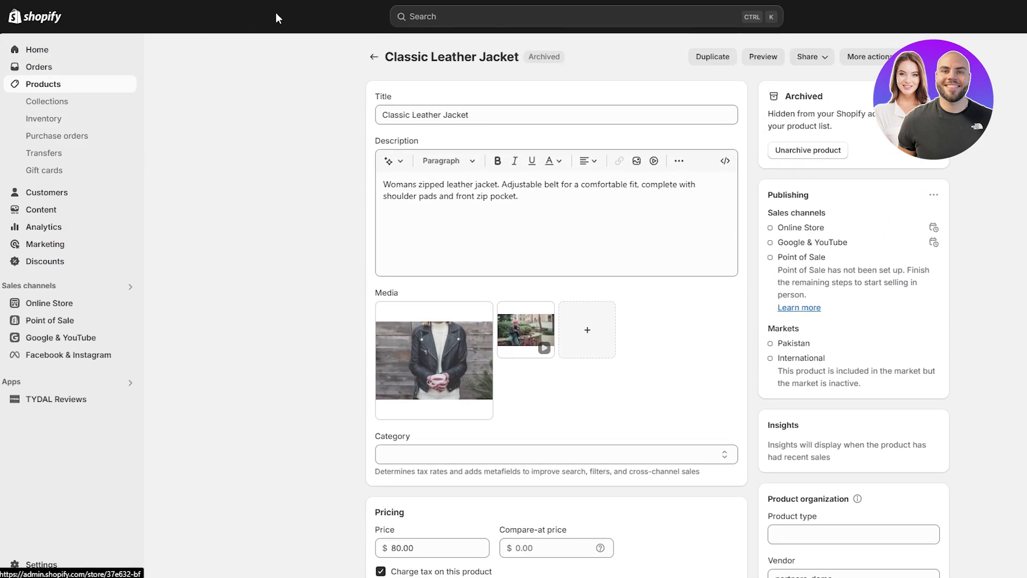
right_click(53, 305)
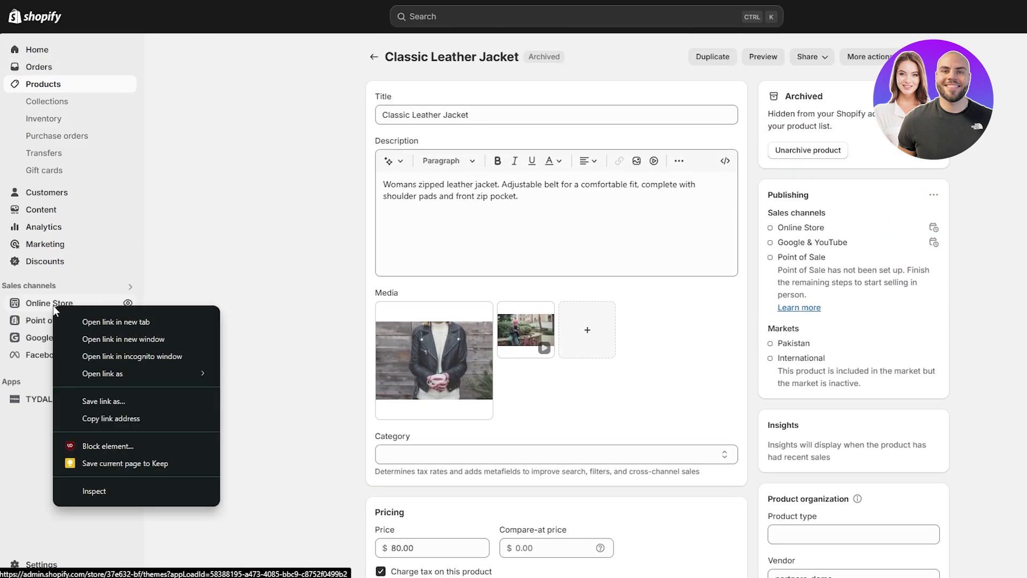
left_click(92, 323)
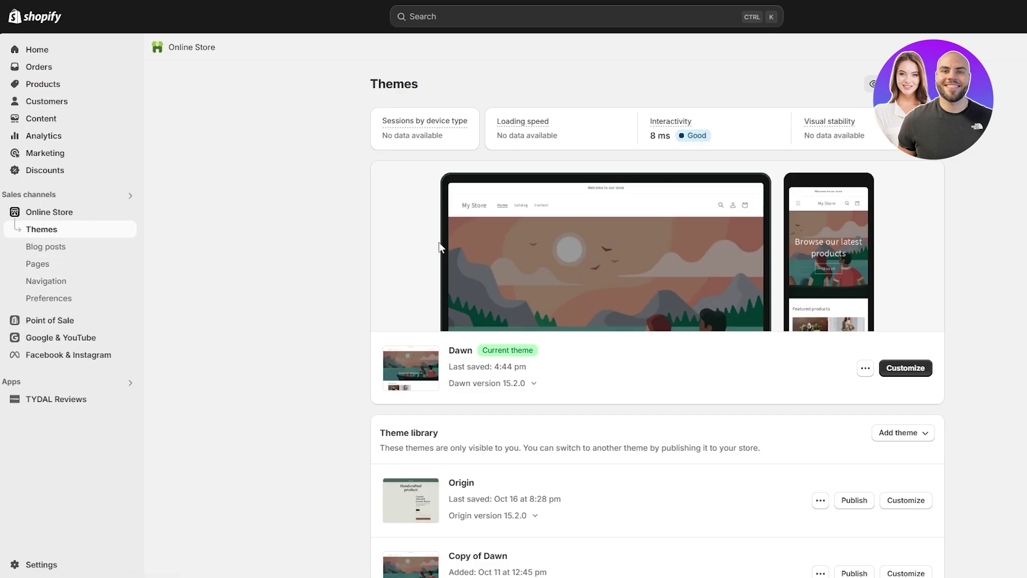
Step: Customize Dawn, preview the Classic Leather Jacket page, and play then pause its video
left_click(905, 369)
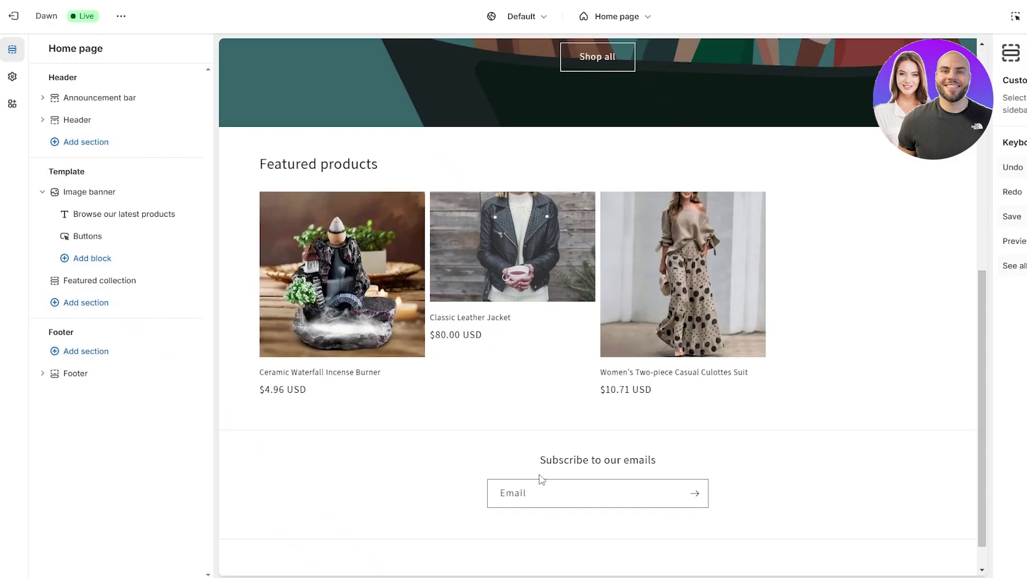
left_click(509, 272)
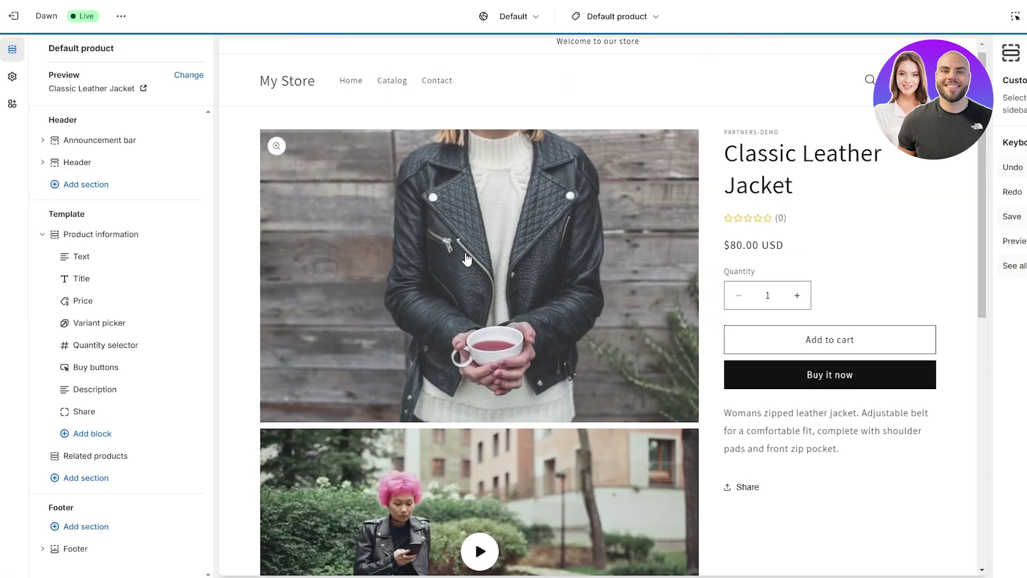
scroll(690, 359, "down", 3)
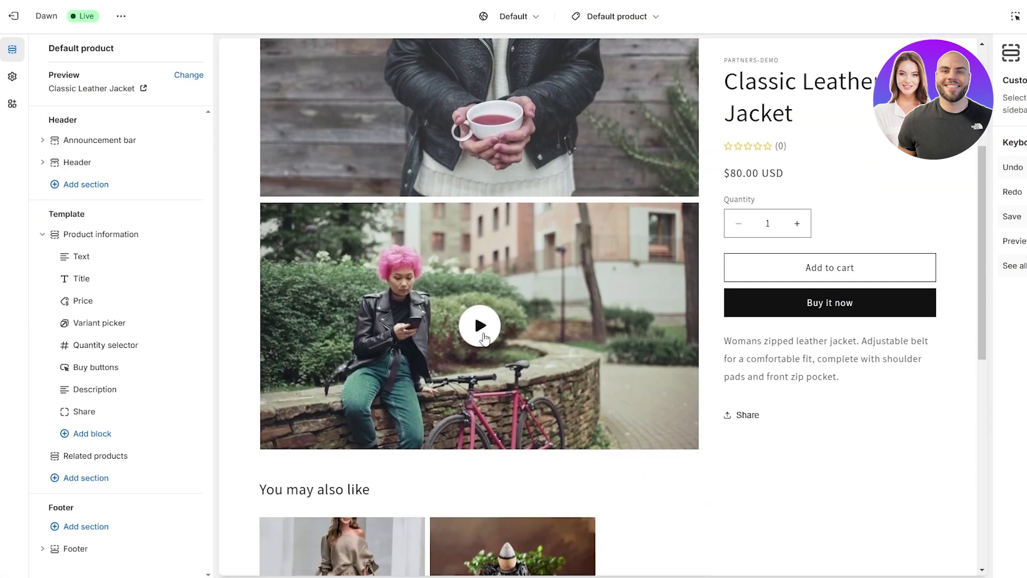
left_click(480, 324)
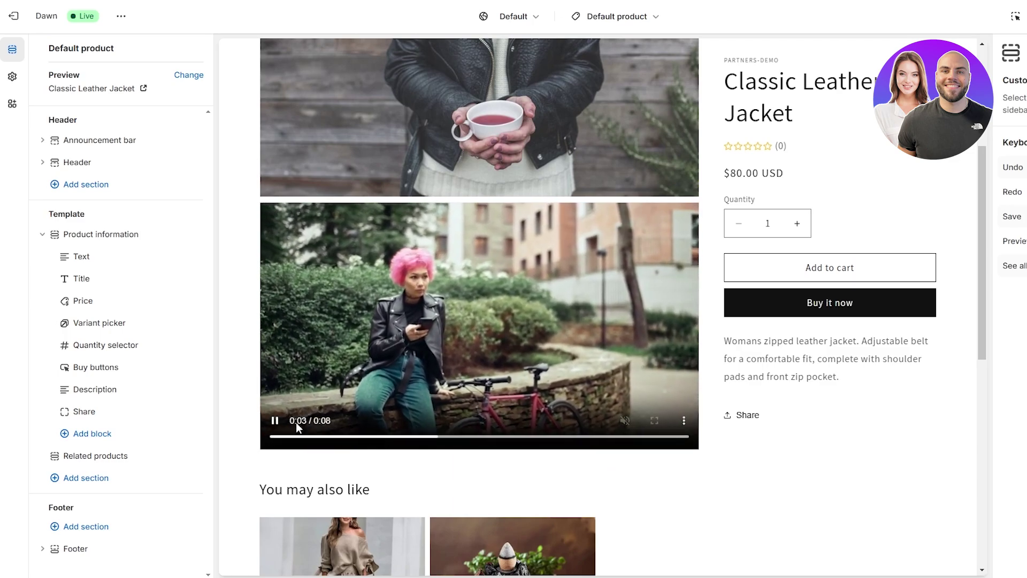
left_click(275, 423)
scroll(426, 326, "up", 4)
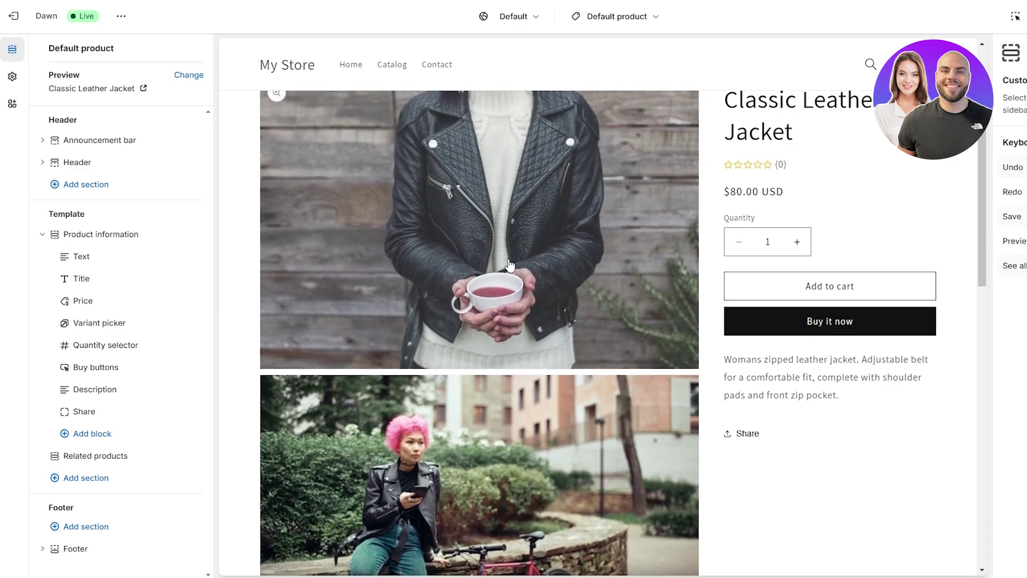
scroll(526, 381, "down", 3)
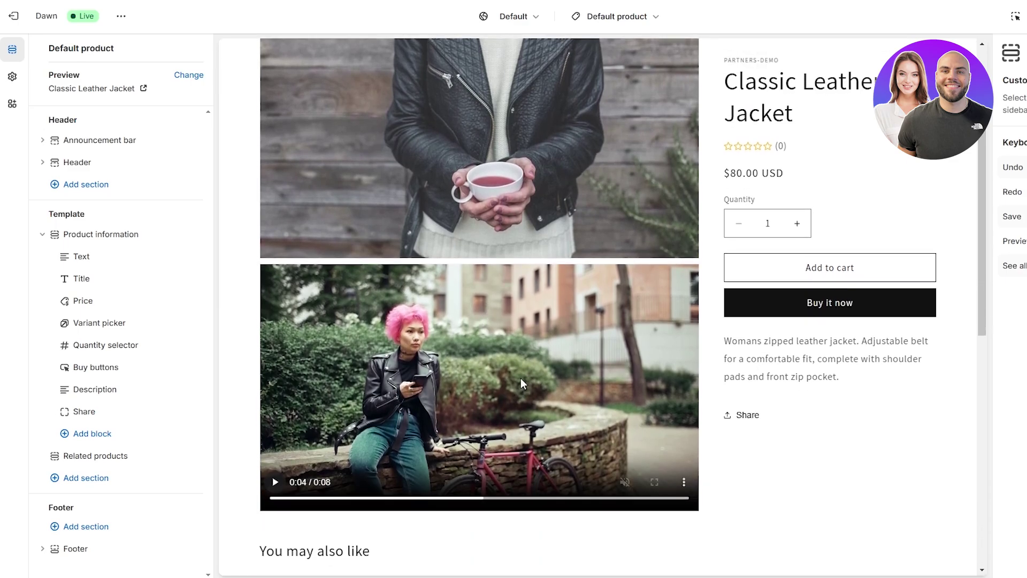
scroll(598, 312, "down", 3)
scroll(554, 232, "up", 4)
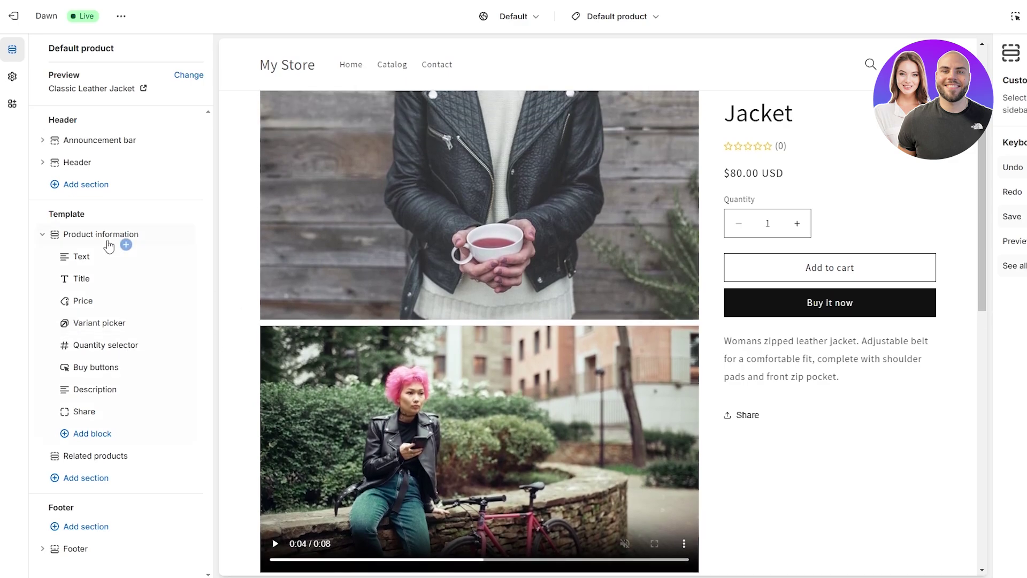
Step: Set the Product information desktop layout from Stacked to Thumbnail carousel
left_click(109, 245)
left_click(126, 244)
left_click(127, 243)
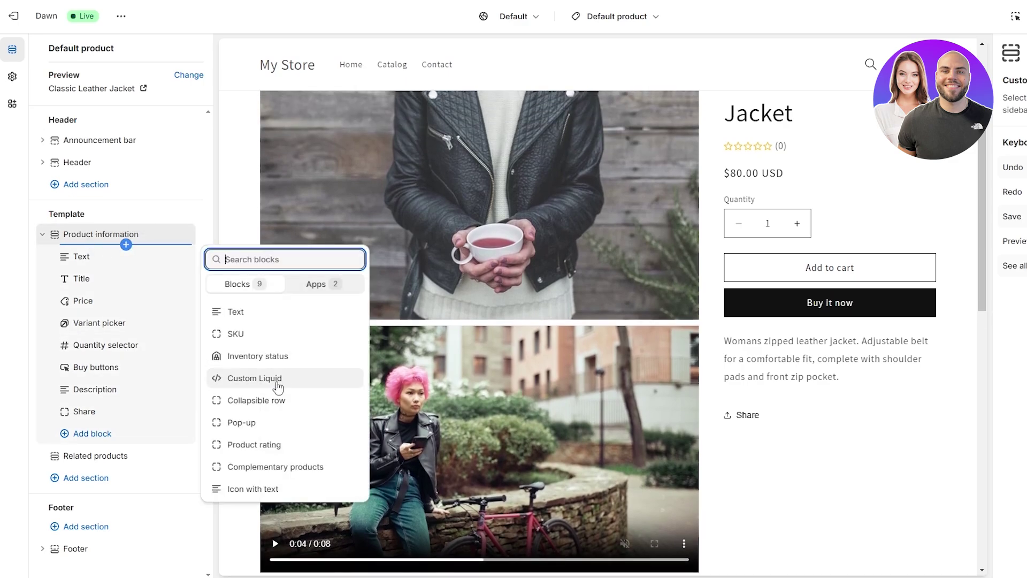
left_click(562, 263)
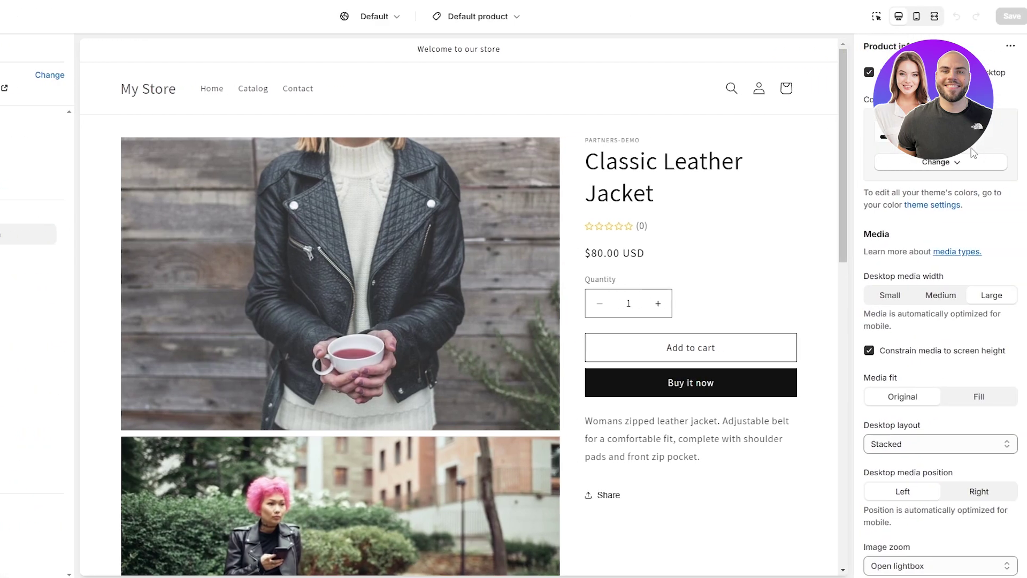
scroll(941, 321, "down", 2)
scroll(942, 224, "down", 4)
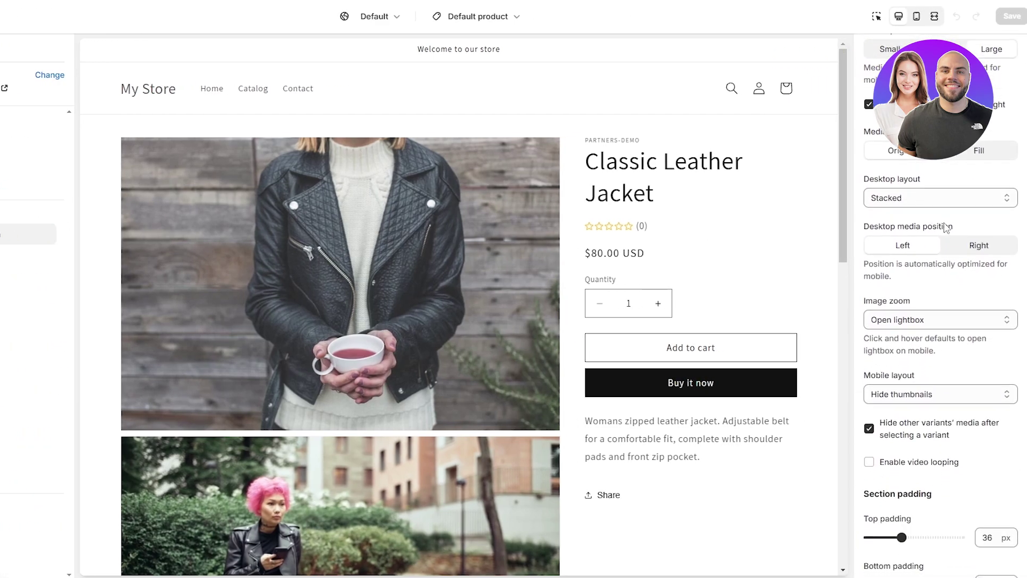
scroll(953, 238, "up", 2)
left_click_drag(908, 302, 869, 302)
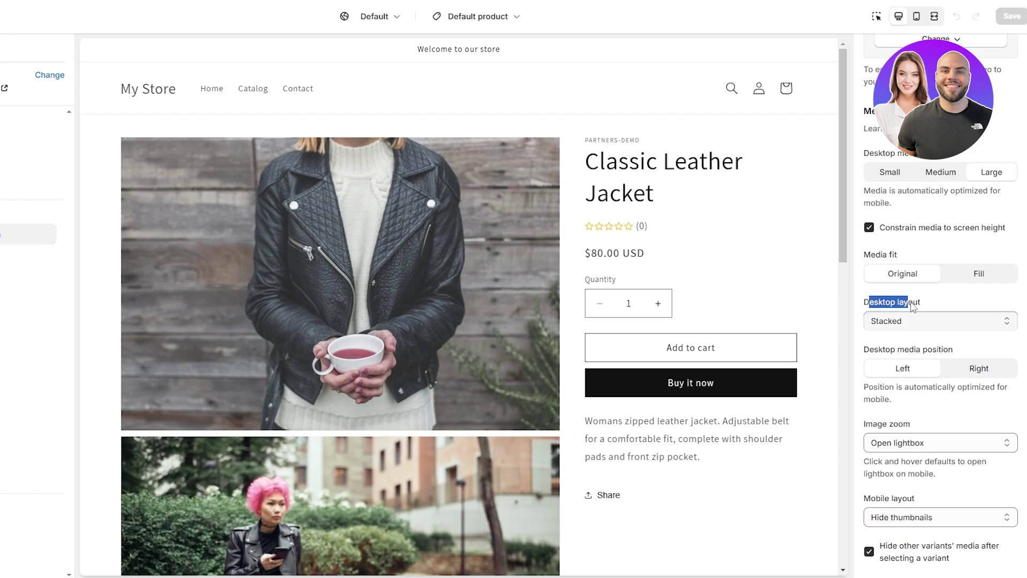
left_click(898, 322)
left_click(929, 381)
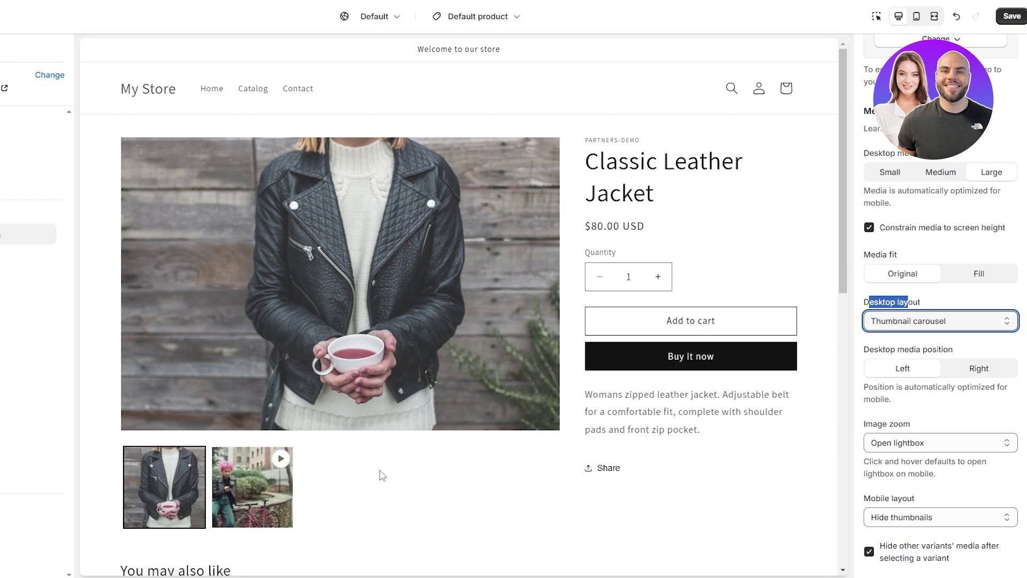
Step: Test the video and photo thumbnails, save the theme, and return to Products
scroll(443, 455, "down", 1)
scroll(443, 455, "down", 2)
left_click(284, 326)
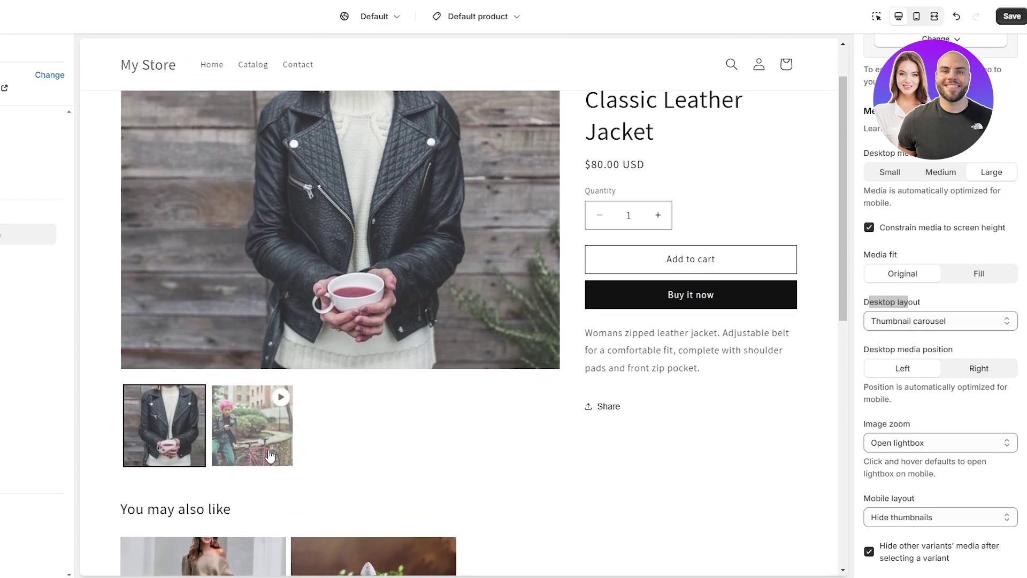
left_click(164, 380)
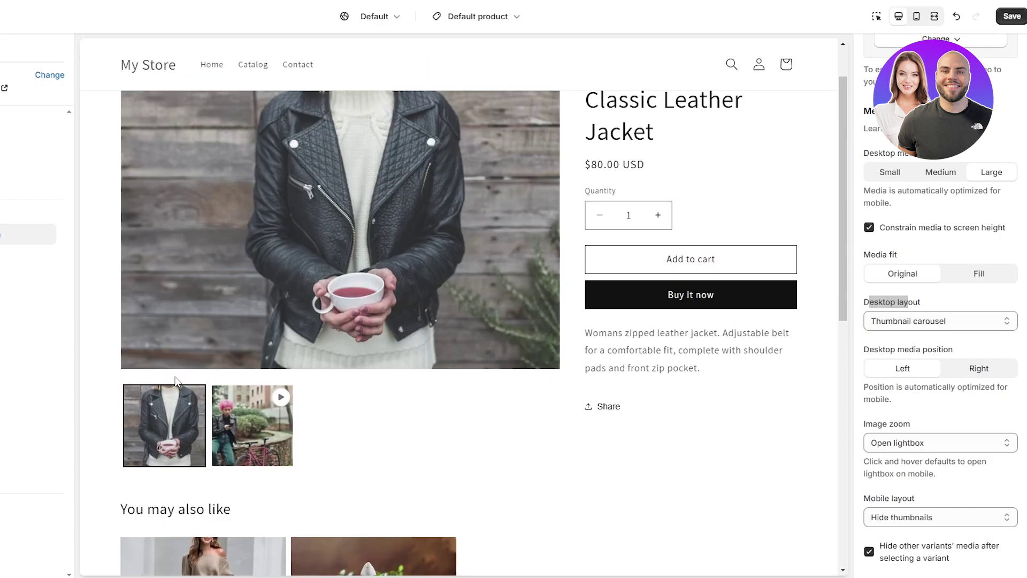
left_click(1010, 17)
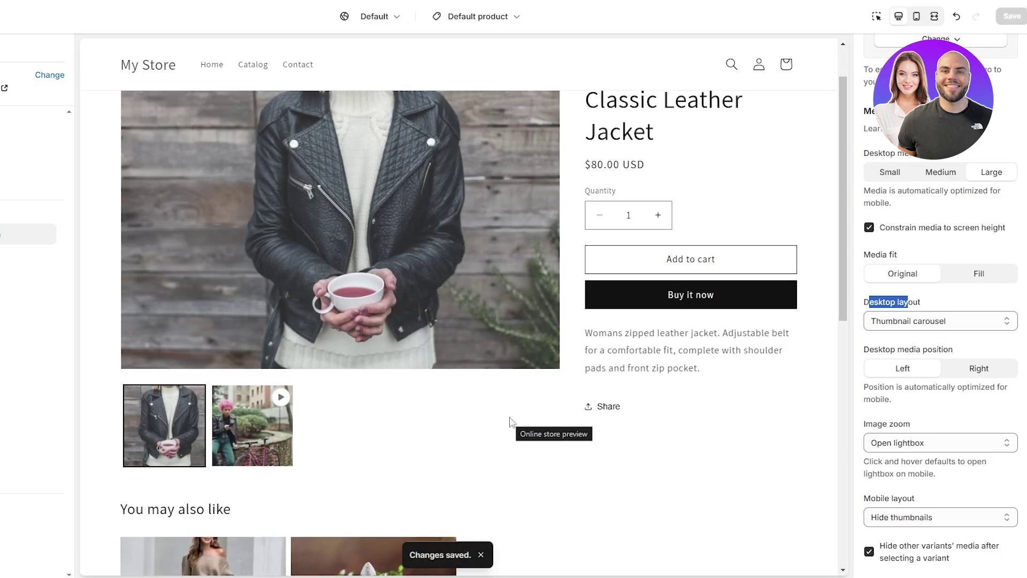
left_click(276, 462)
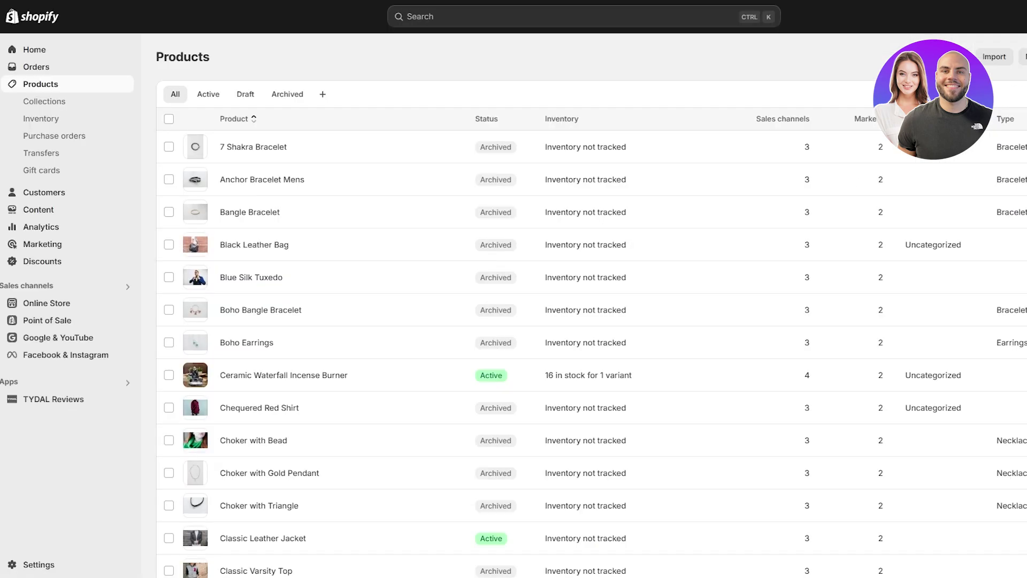
Step: Open Classic Leather Jacket, cancel Insert video, and put the caret at the description's end
scroll(256, 426, "down", 3)
left_click(257, 426)
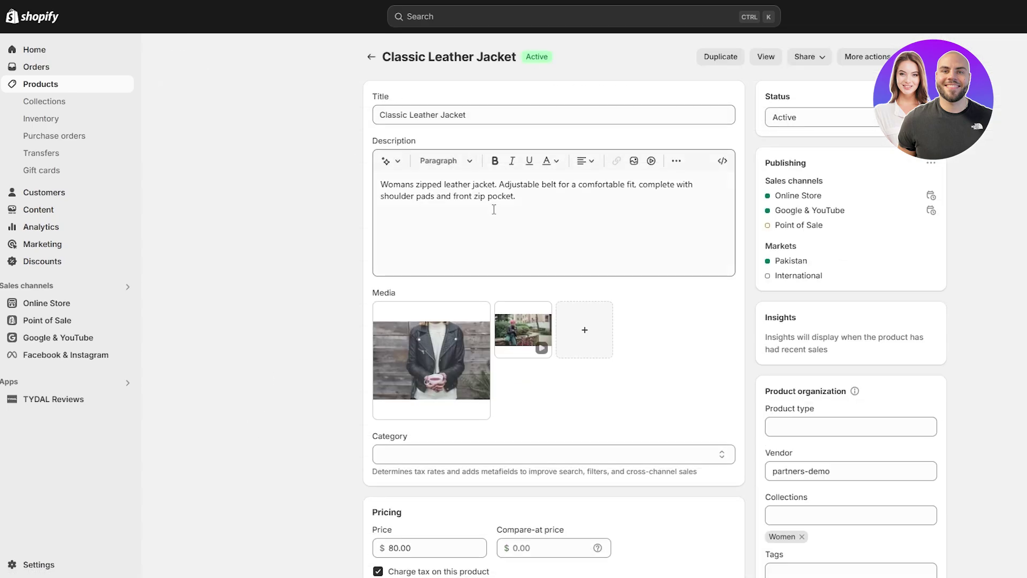
left_click(651, 161)
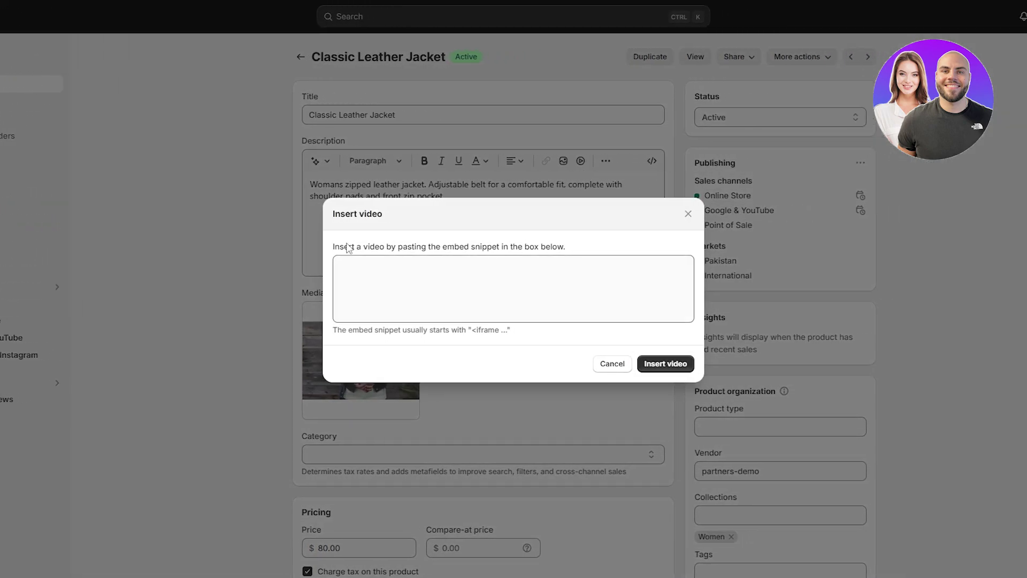
left_click_drag(347, 247, 568, 258)
left_click(570, 267)
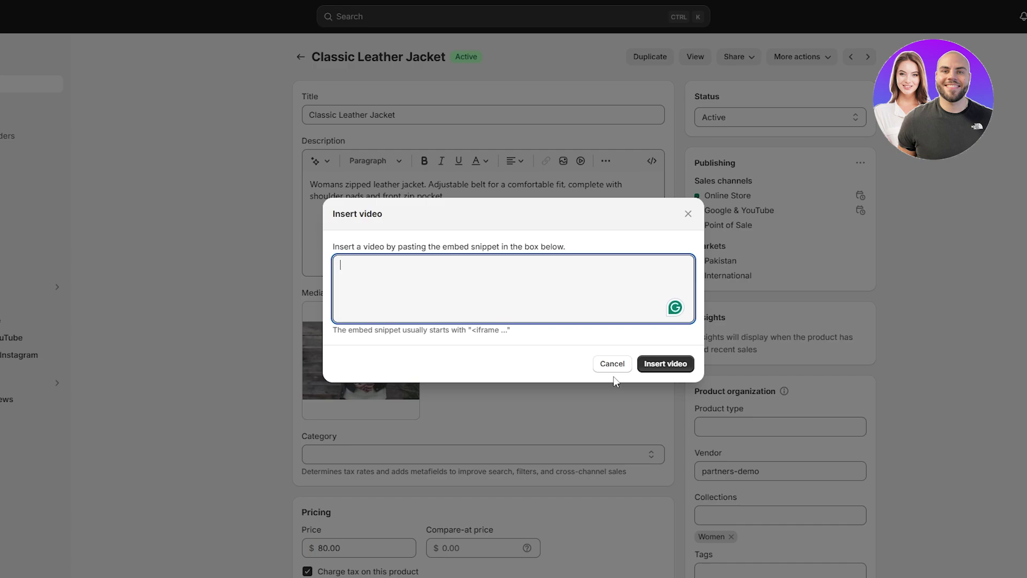
left_click(612, 363)
left_click(626, 167)
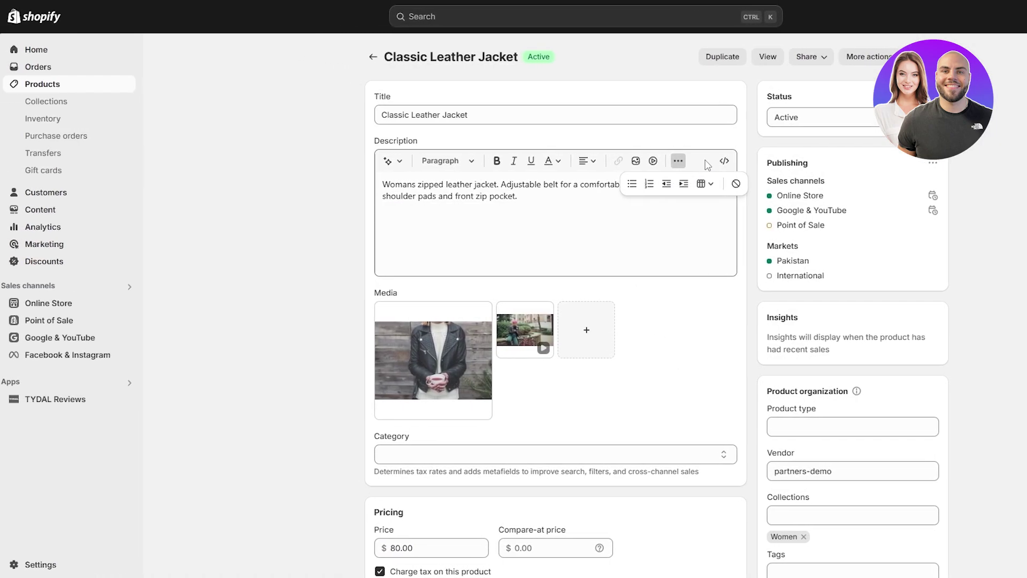
left_click(566, 214)
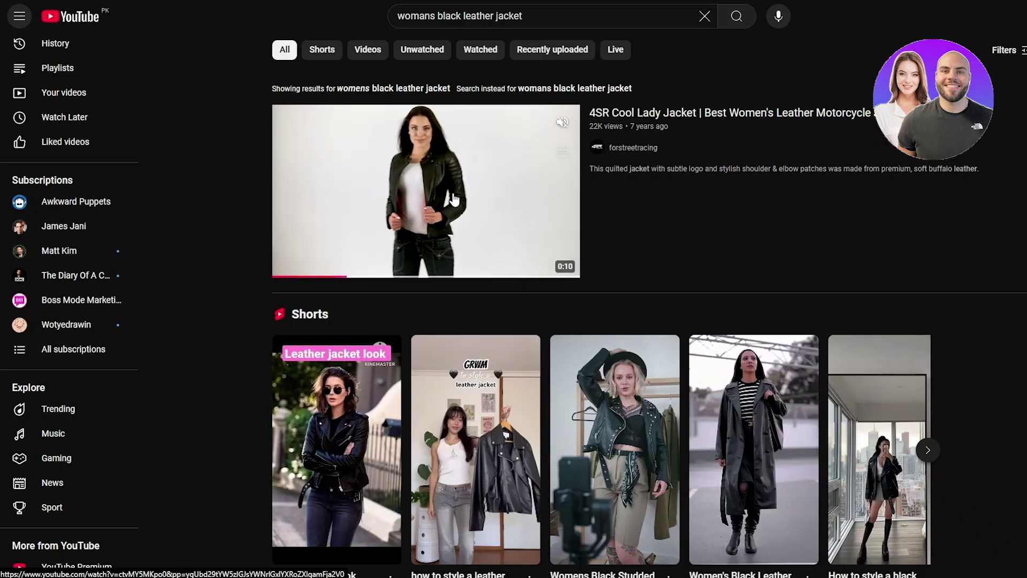
Step: Copy the iframe embed code of the 4SR Cool Lady Jacket video via Share > Embed
left_click(453, 199)
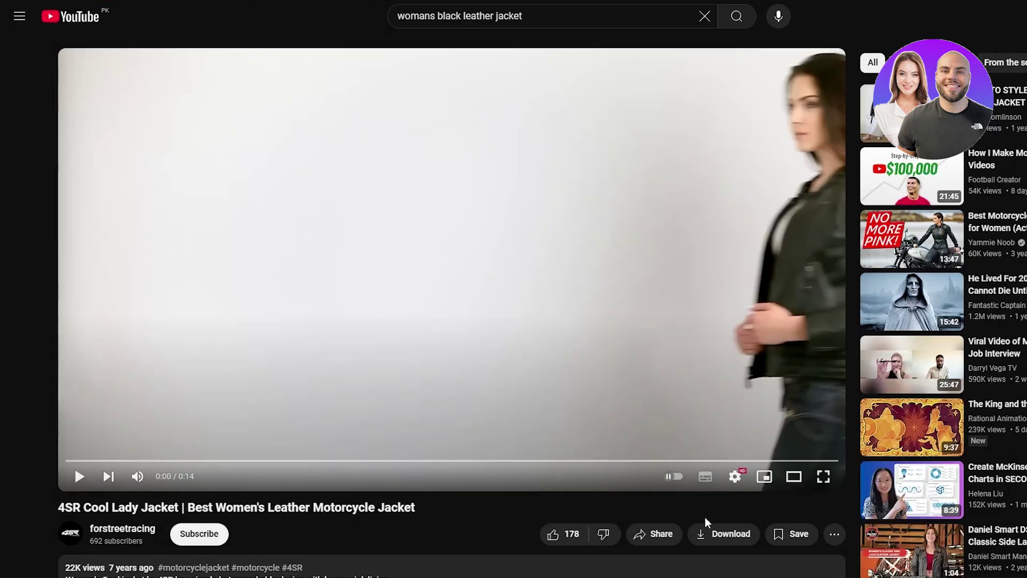
left_click(662, 544)
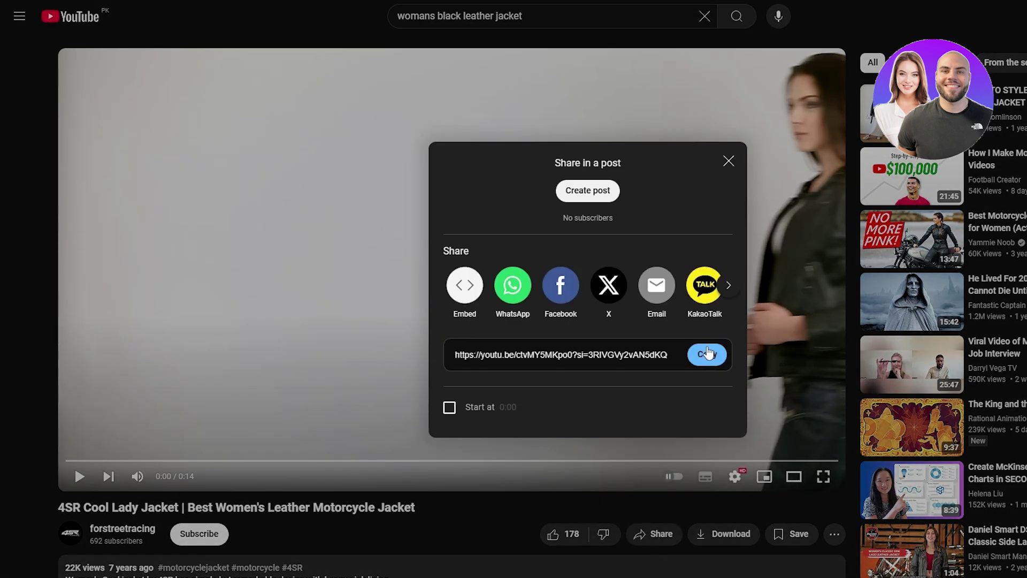
left_click(462, 289)
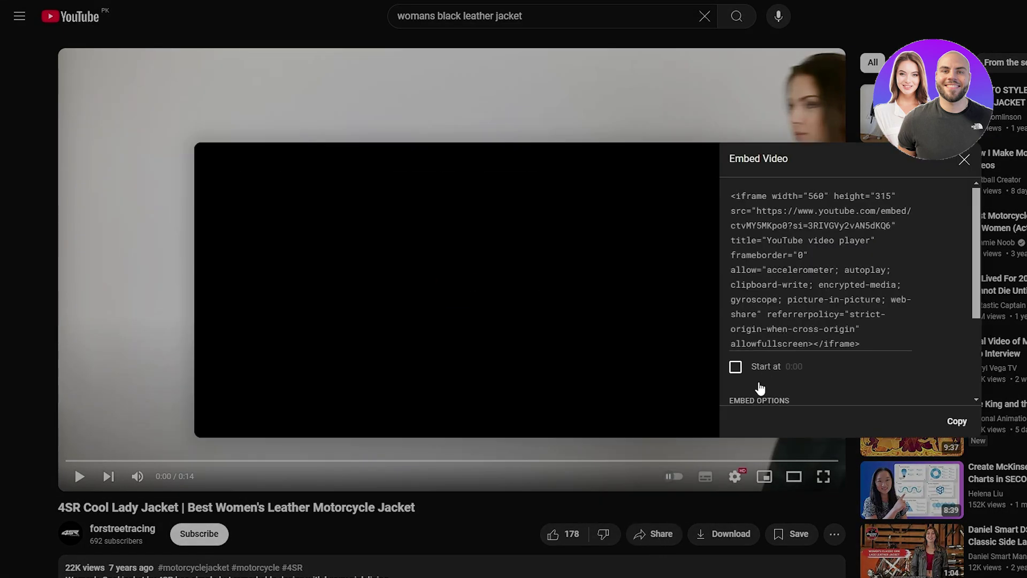
left_click(765, 214)
right_click(765, 211)
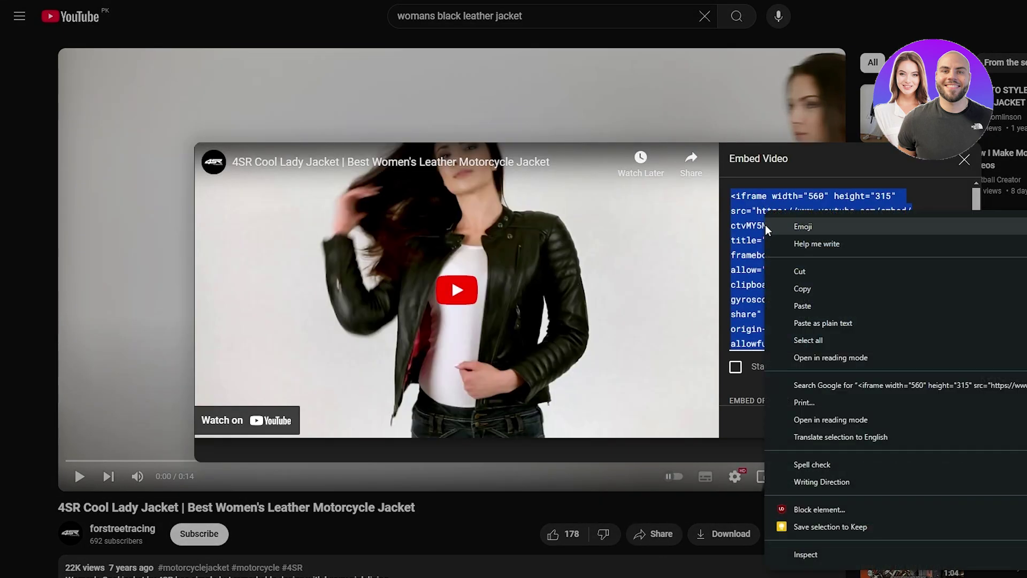
left_click(797, 288)
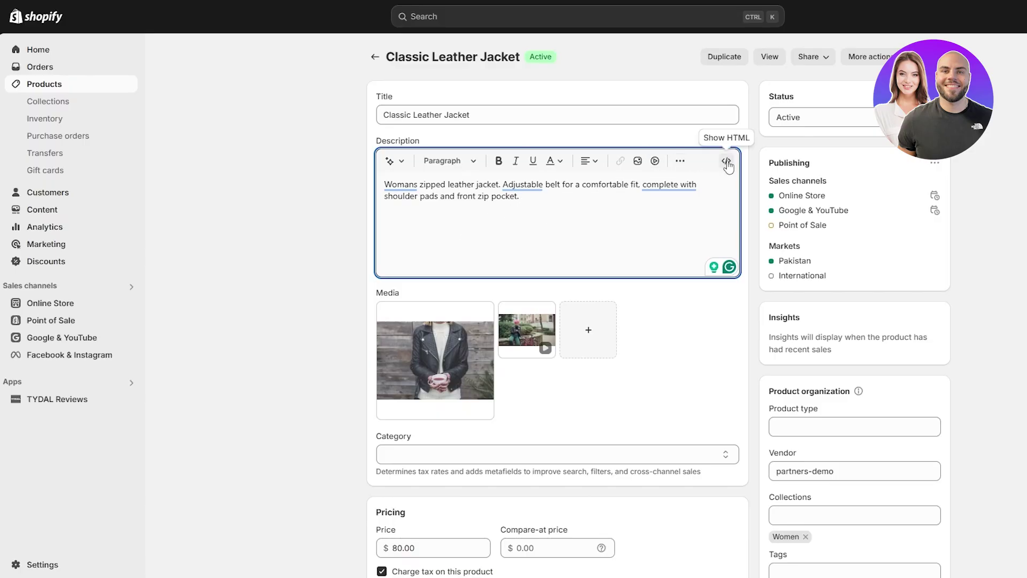
Step: Paste the iframe into the jacket description with Insert video and save the product
left_click(654, 161)
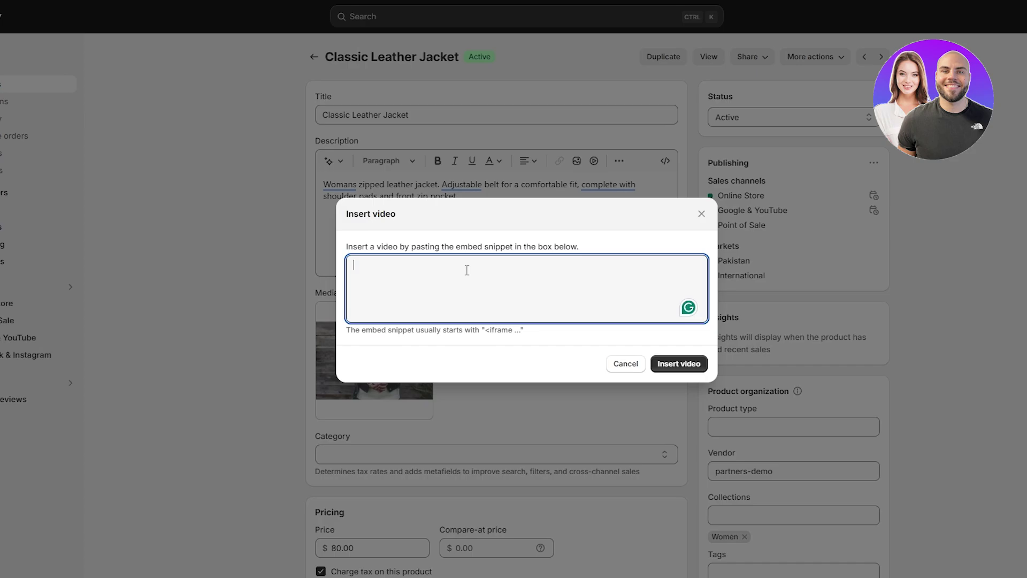
key("ctrl+v")
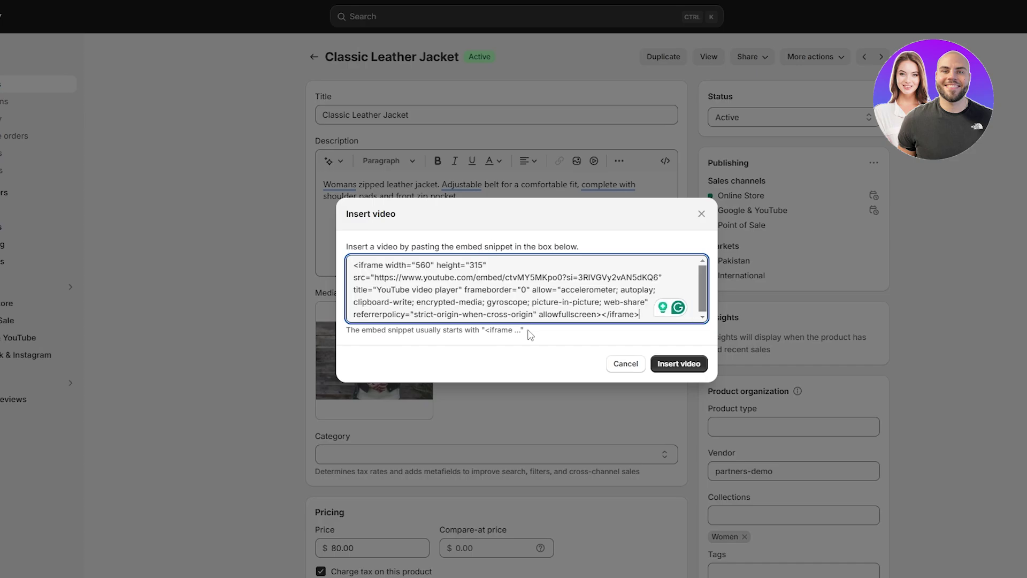
left_click(679, 364)
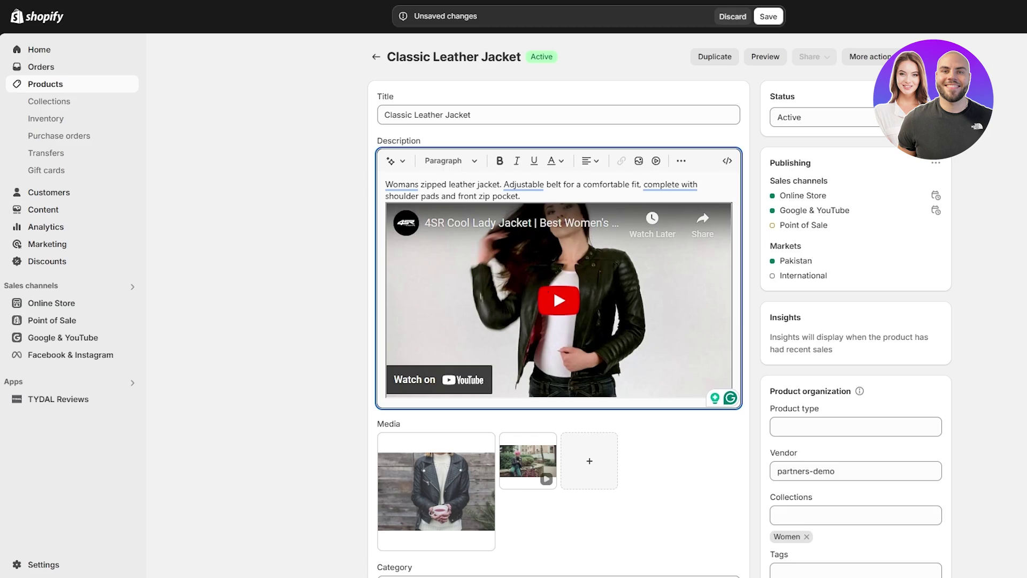
left_click(770, 18)
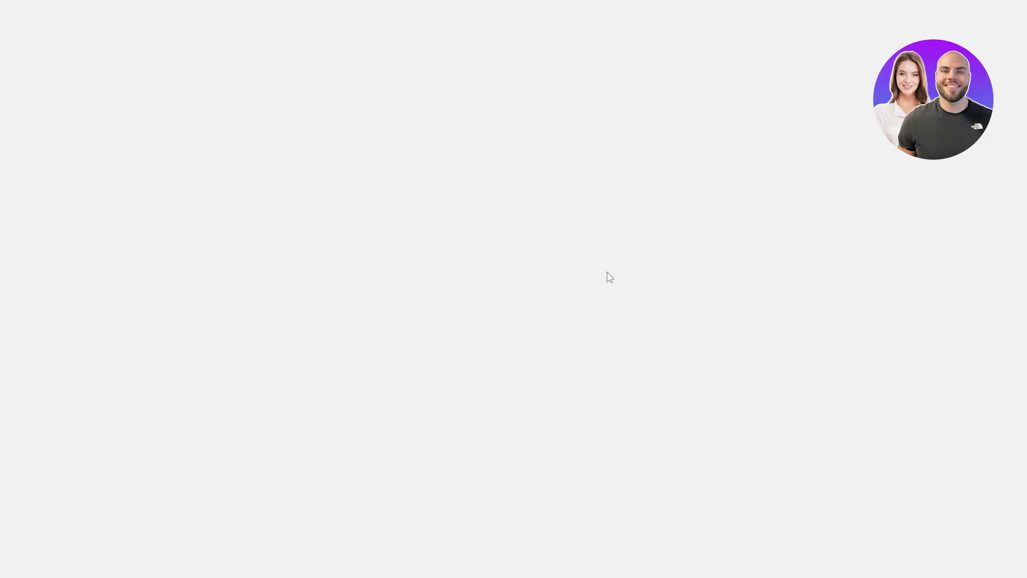
scroll(736, 403, "down", 3)
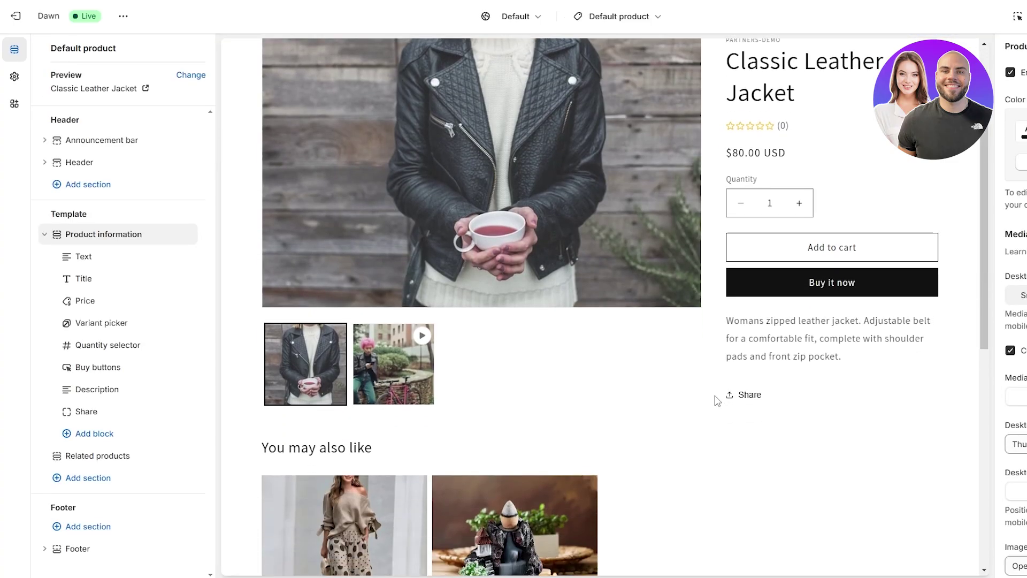
scroll(833, 307, "down", 8)
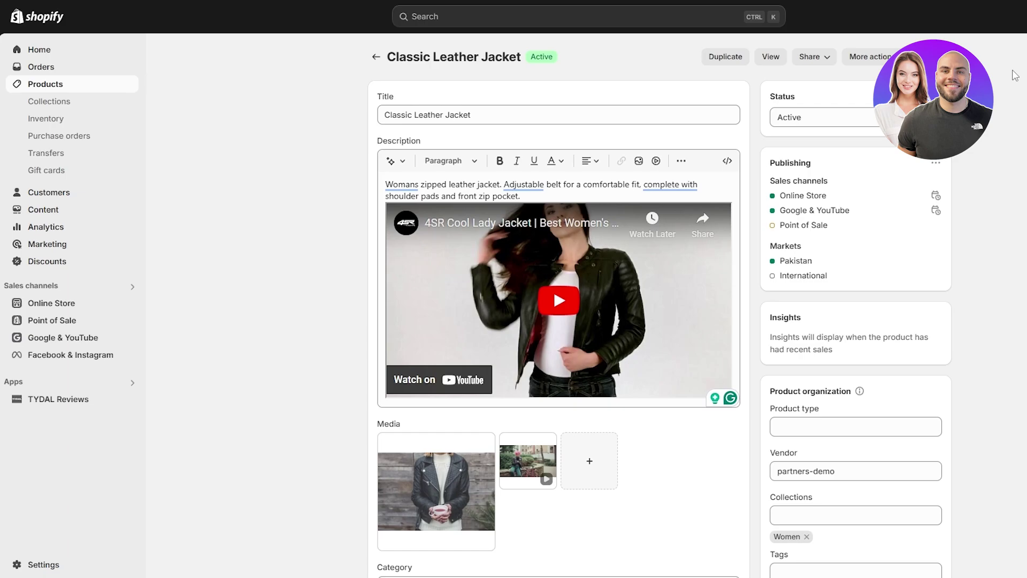
scroll(594, 289, "down", 5)
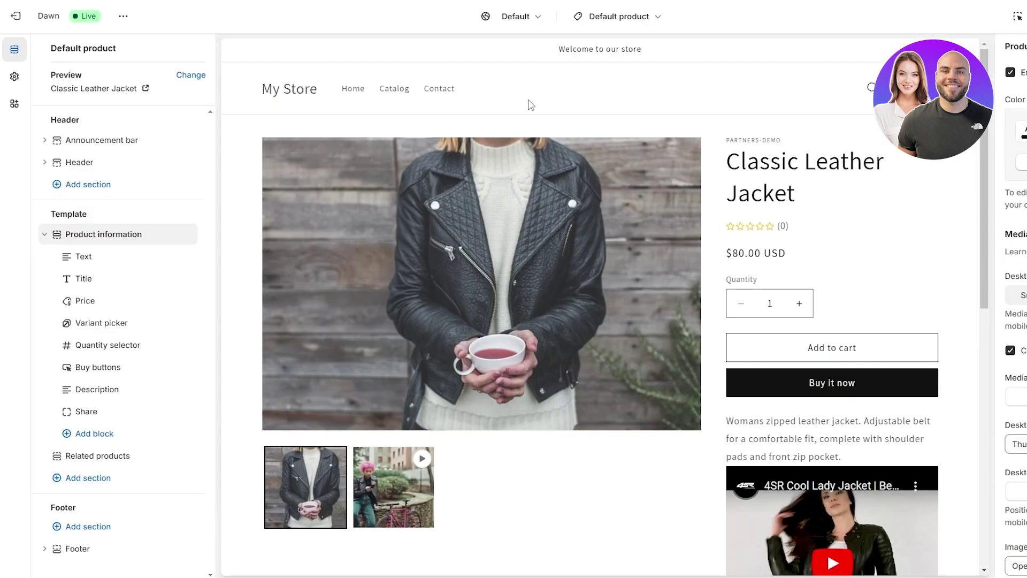
scroll(792, 355, "down", 3)
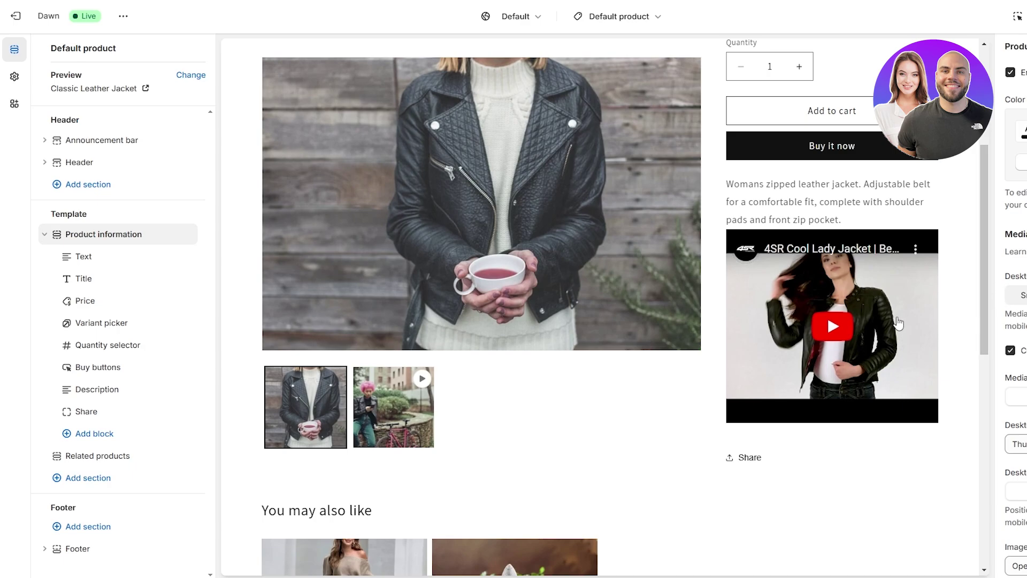
left_click(816, 345)
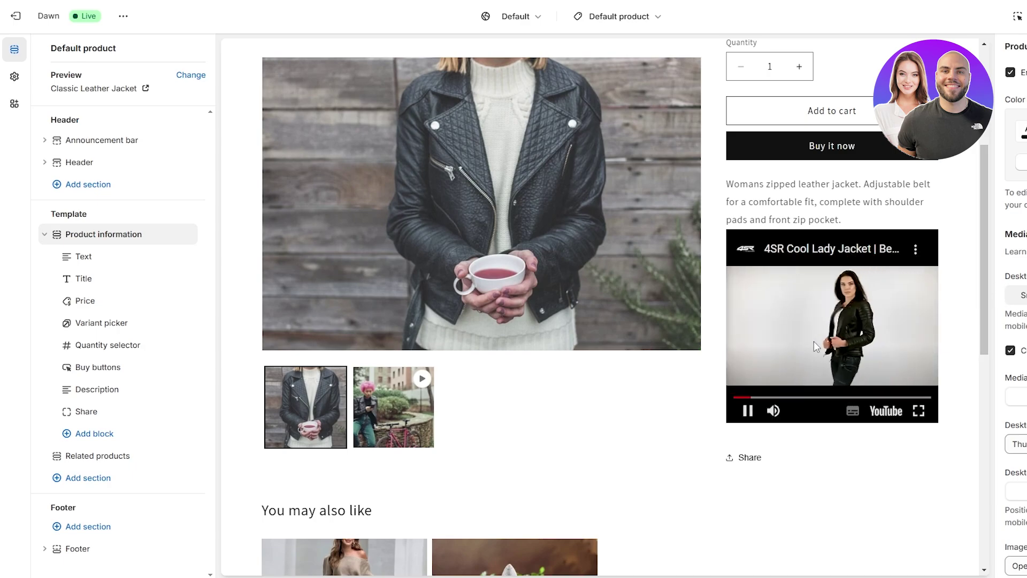
left_click(814, 342)
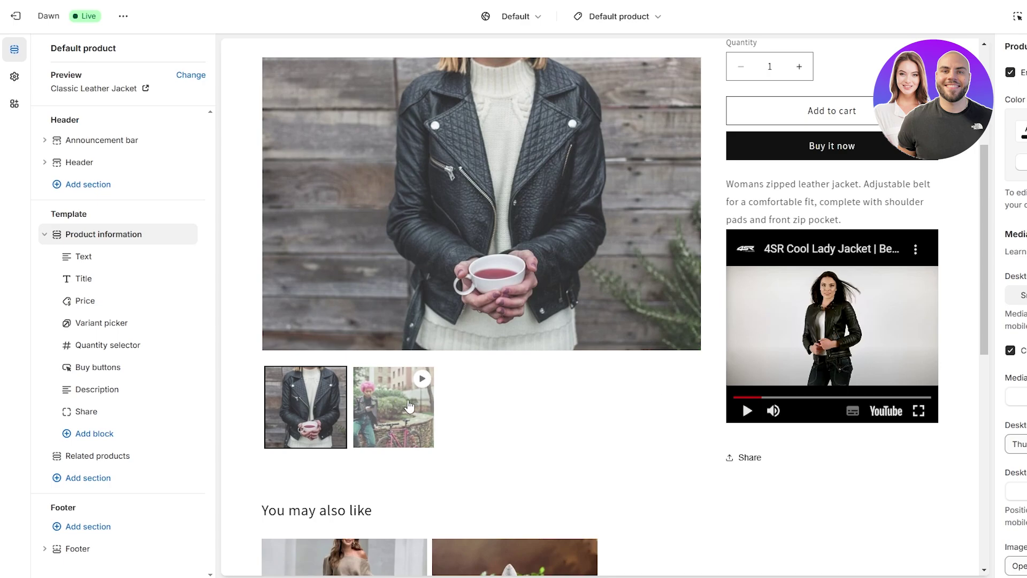
left_click(396, 425)
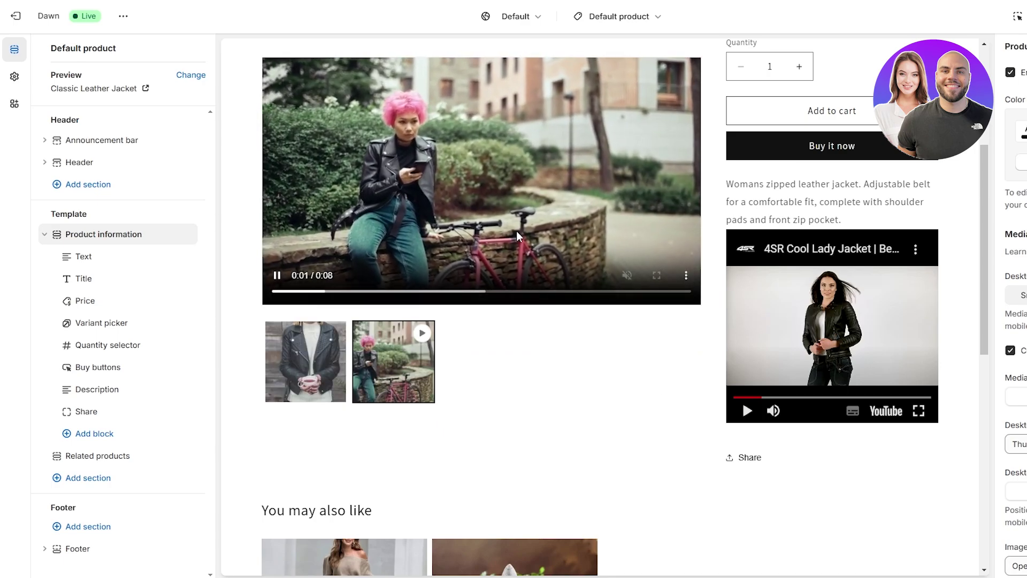
left_click(402, 375)
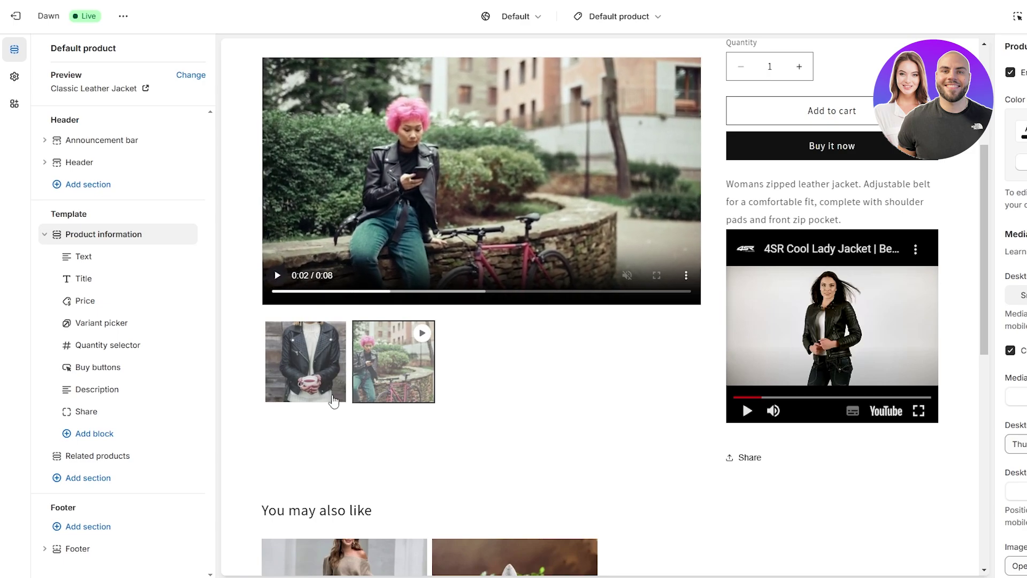
scroll(604, 464, "up", 3)
scroll(677, 347, "down", 2)
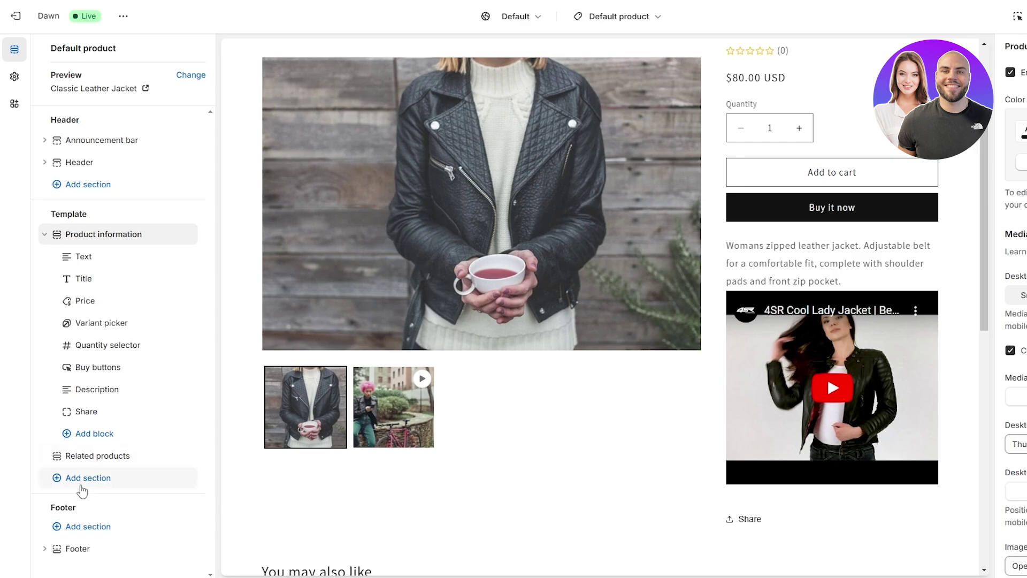
Step: Add a Video section below Related products on the Default product template
left_click(67, 483)
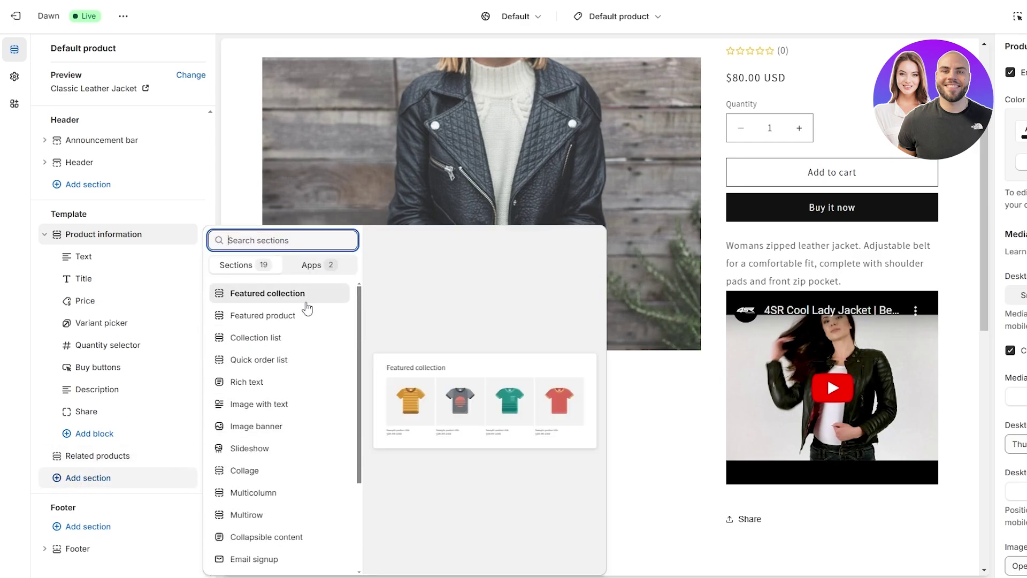
scroll(289, 487, "down", 3)
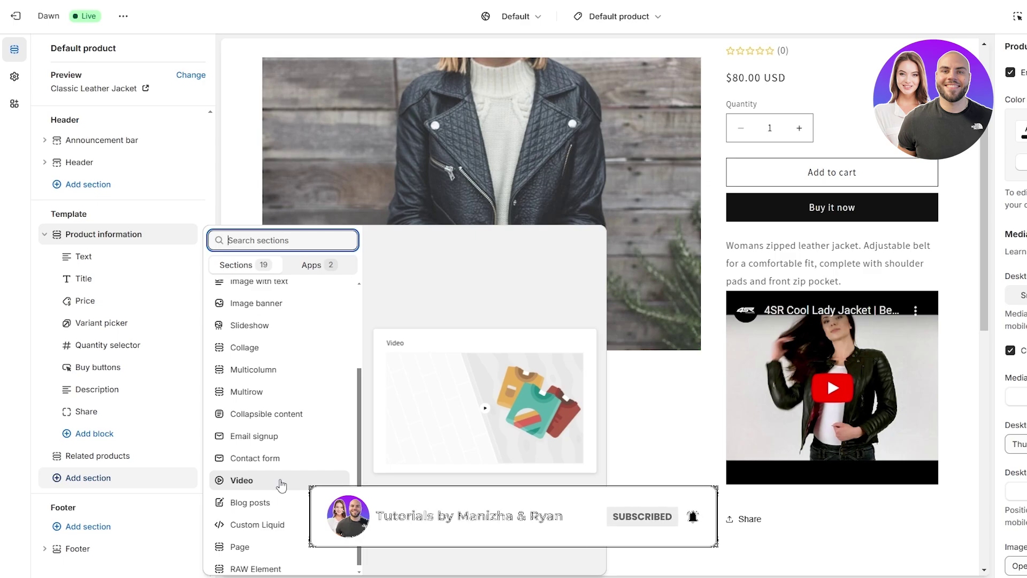
left_click(281, 482)
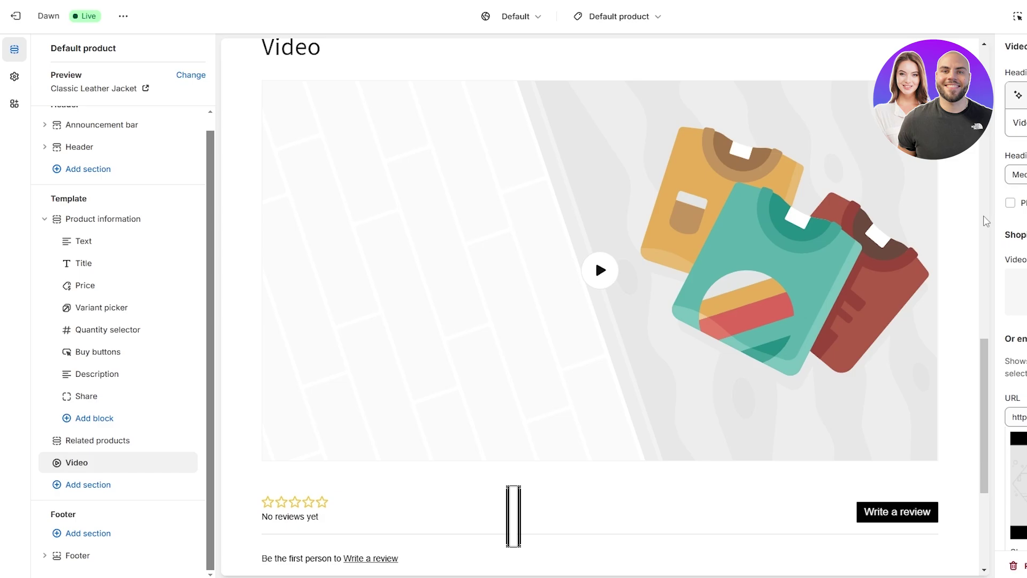
Step: Review the Video section's sample YouTube URL and its YouTube or Vimeo URL hint
scroll(1022, 420, "down", 3)
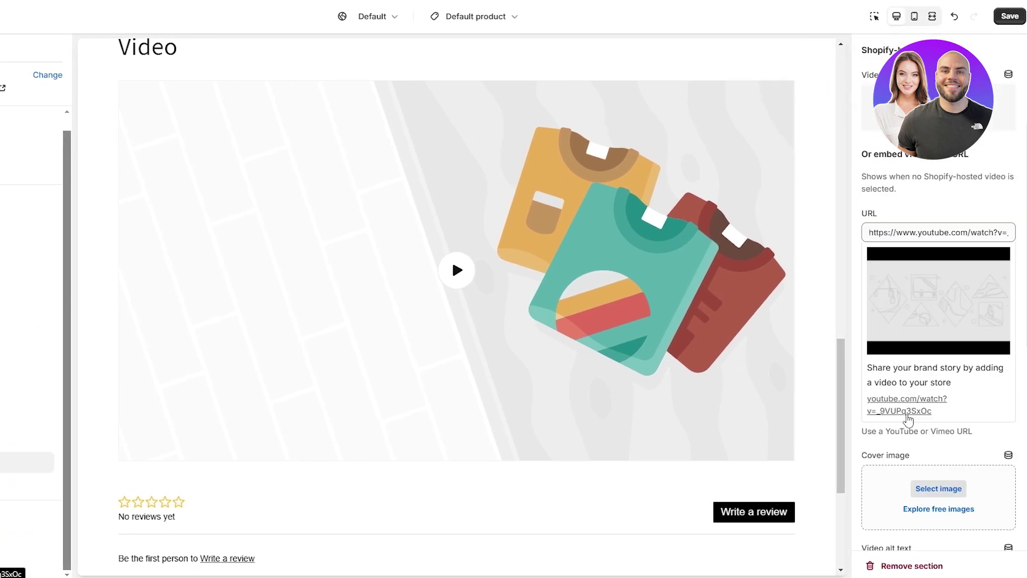
scroll(908, 420, "down", 2)
left_click_drag(913, 494, 920, 436)
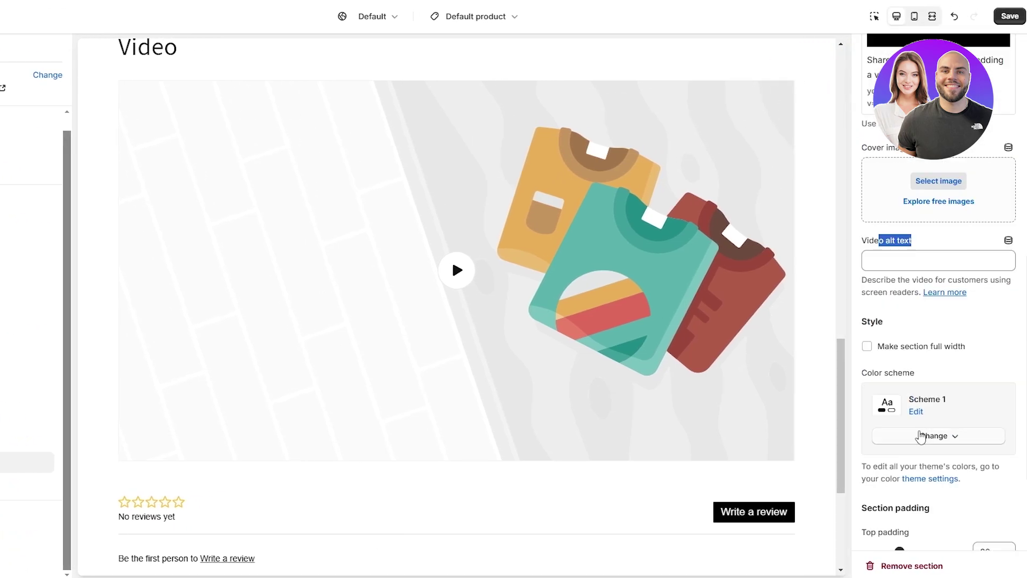
left_click_drag(879, 171, 918, 177)
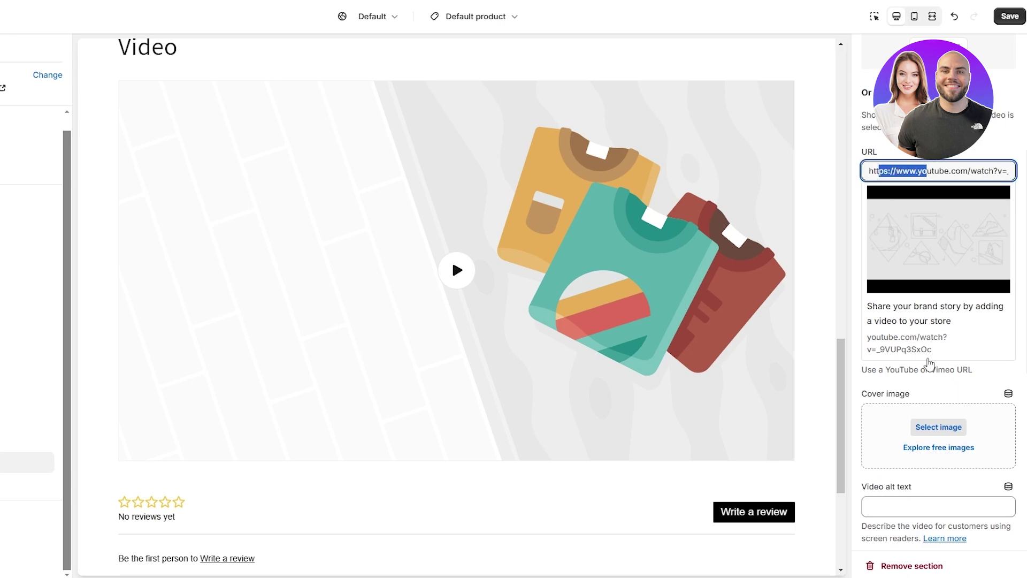
left_click_drag(867, 369, 970, 370)
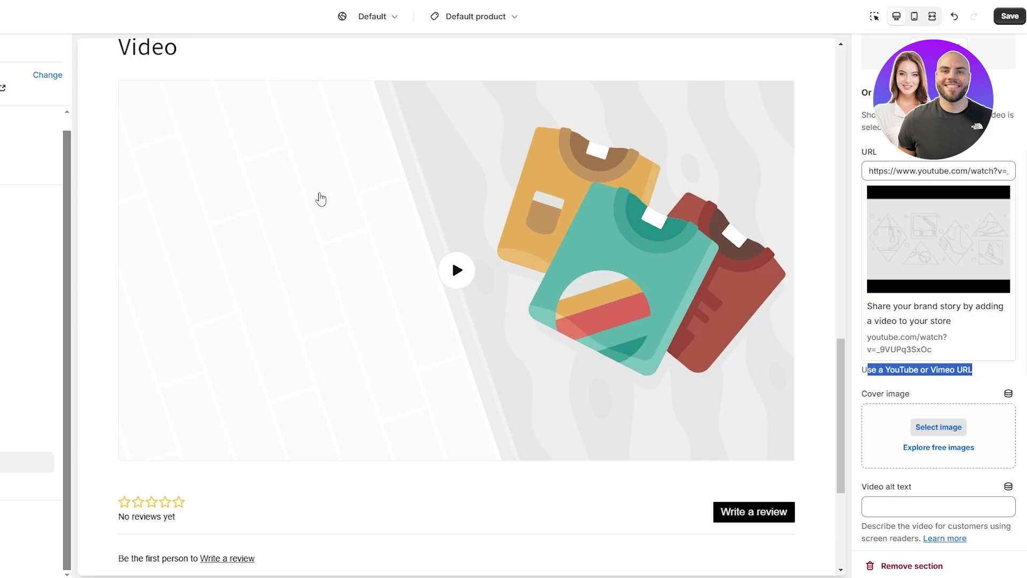
scroll(321, 199, "up", 3)
scroll(642, 152, "up", 6)
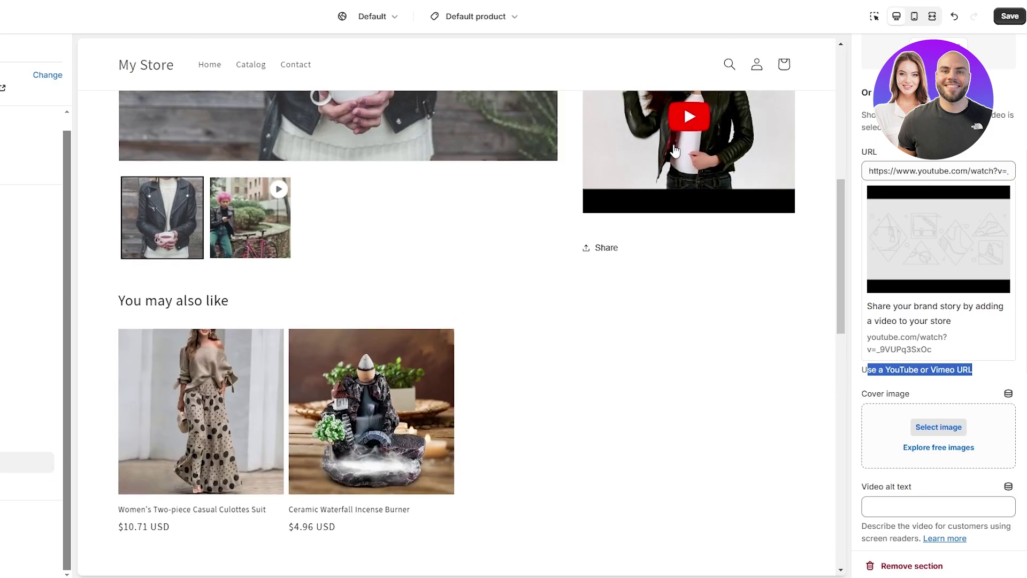
scroll(675, 152, "up", 3)
scroll(420, 306, "down", 10)
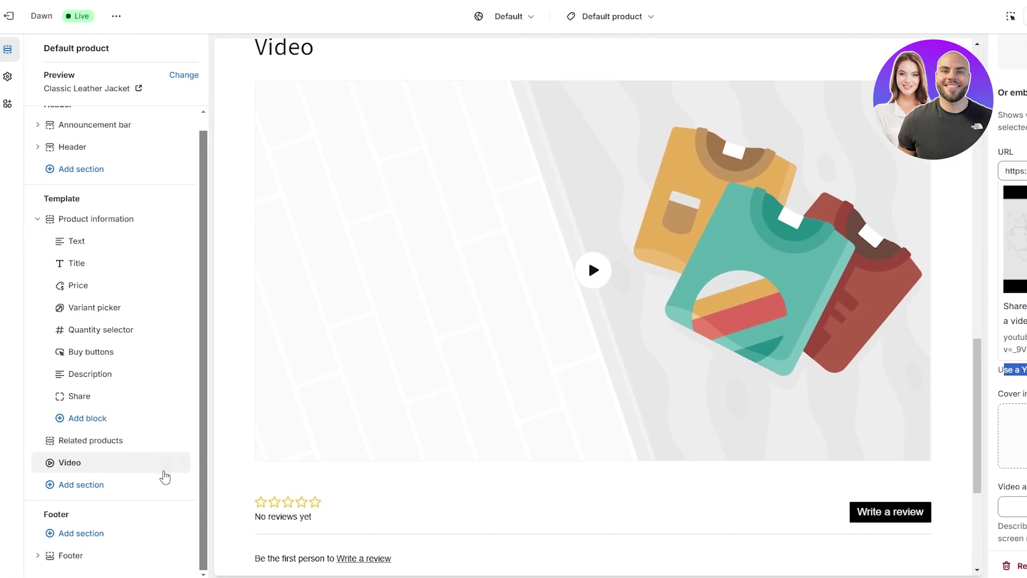
Step: Replace the Video section with a new Custom Liquid section
left_click(165, 462)
left_click(105, 478)
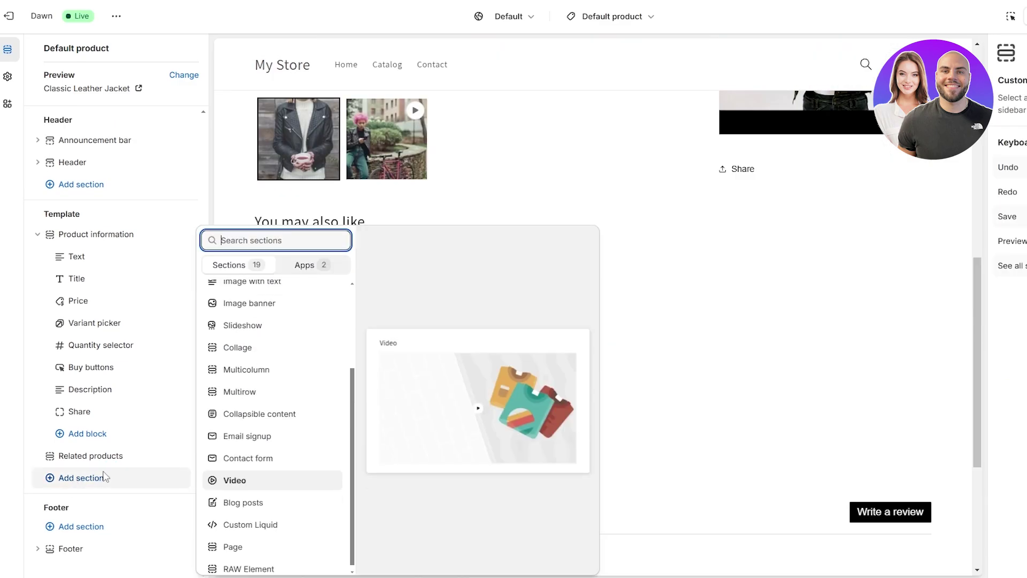
left_click(268, 527)
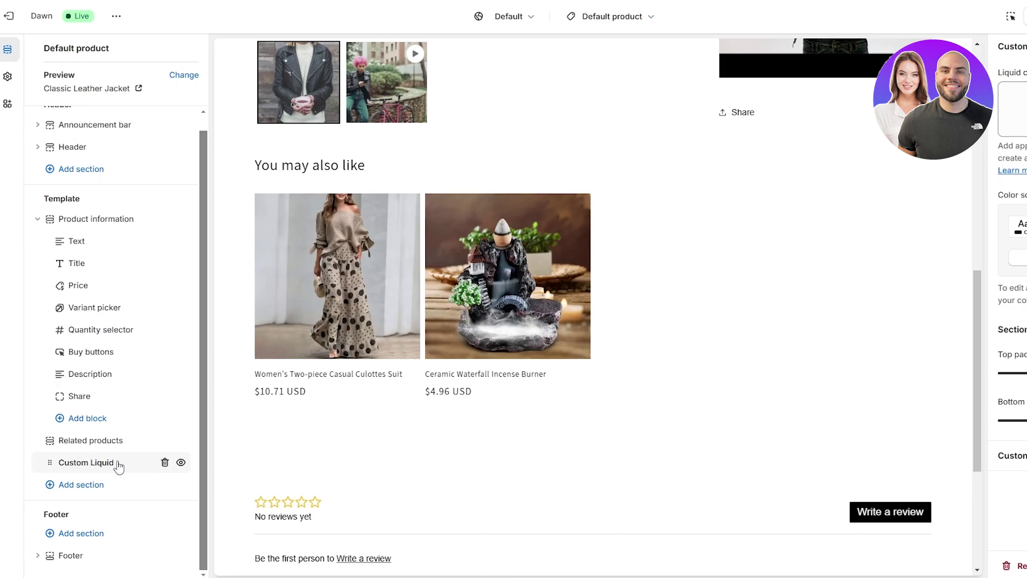
Step: Paste the YouTube iframe embed code into the Liquid code box and save the template
scroll(717, 436, "down", 5)
scroll(717, 436, "up", 15)
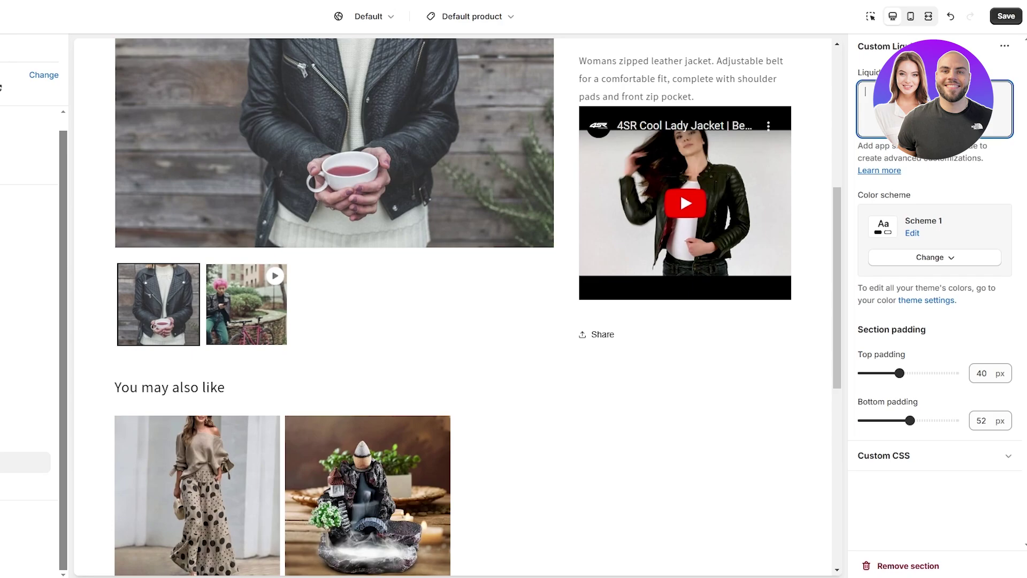
key("ctrl+v")
key("ctrl+s")
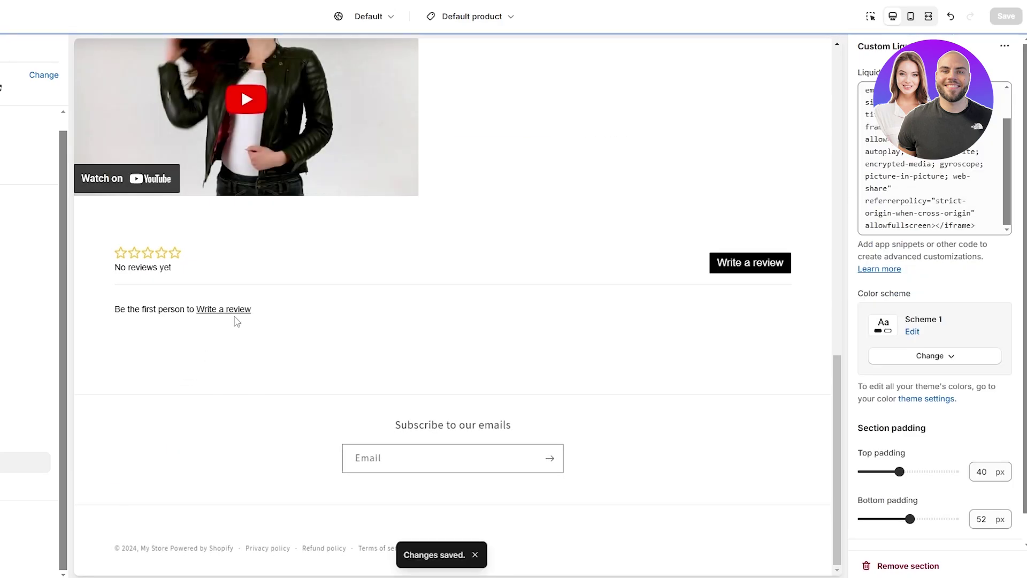
scroll(470, 381, "down", 4)
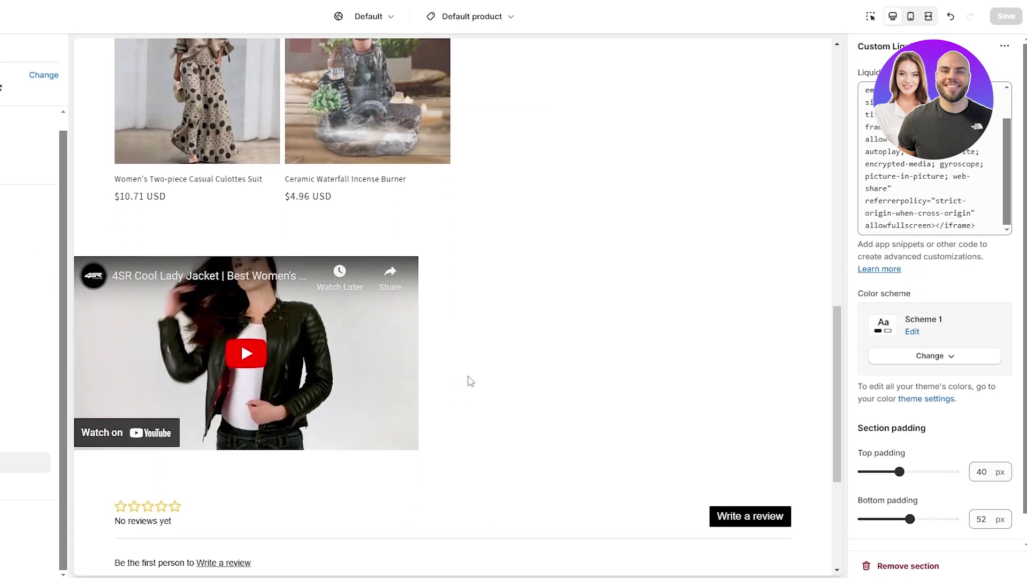
left_click(944, 163)
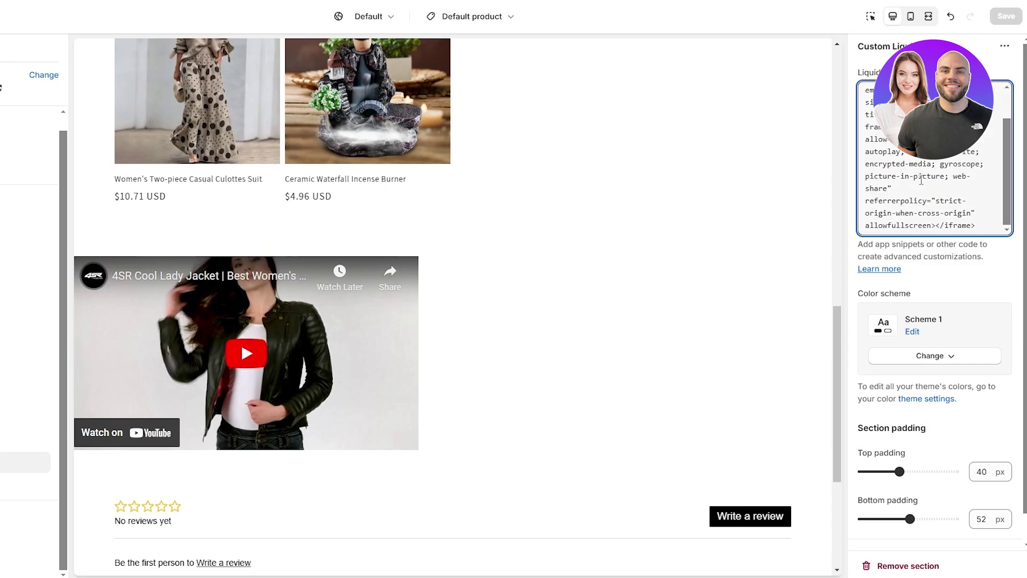
Step: Widen the iframe to full width and check the jacket video below 'You may also like'
scroll(930, 194, "down", 1)
left_click_drag(1008, 145, 1015, 91)
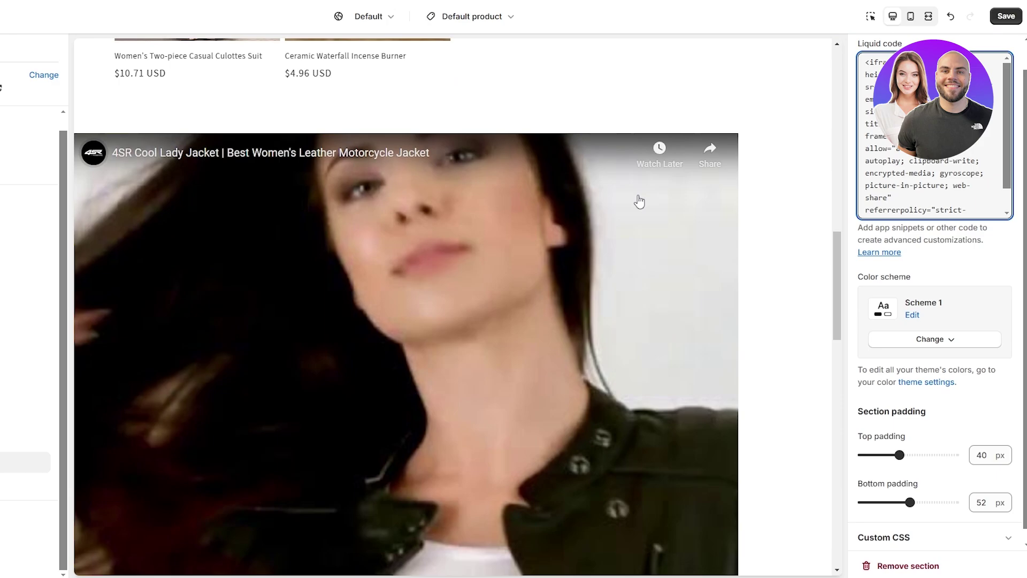
scroll(580, 241, "up", 5)
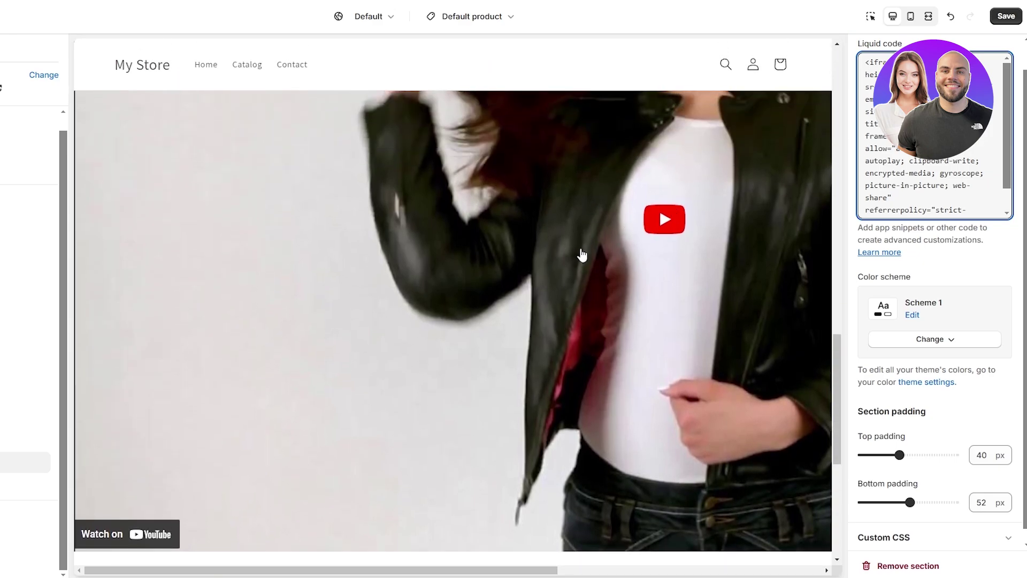
scroll(891, 165, "up", 1)
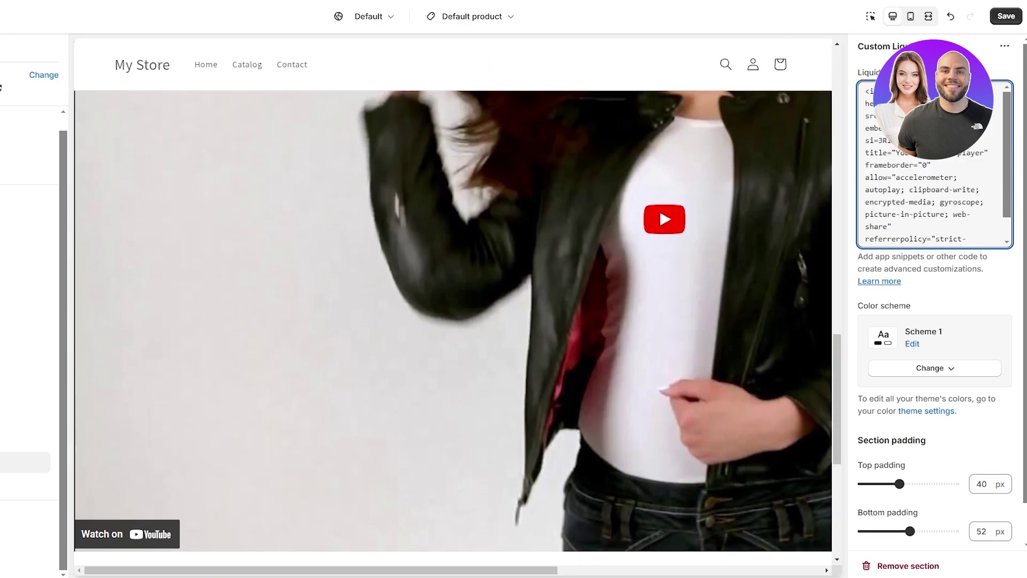
scroll(555, 317, "down", 6)
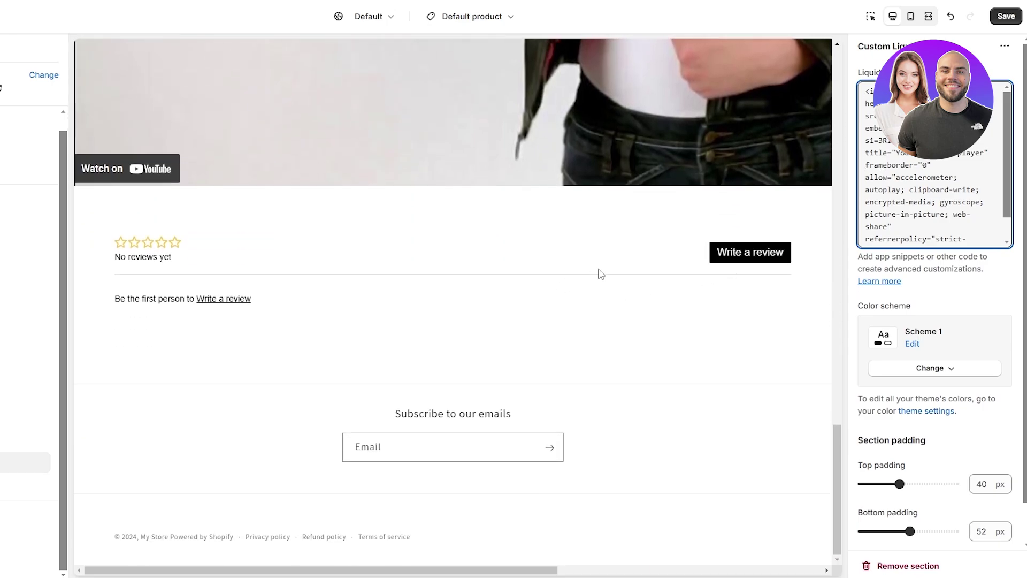
scroll(601, 274, "up", 3)
mouse_move(29, 468)
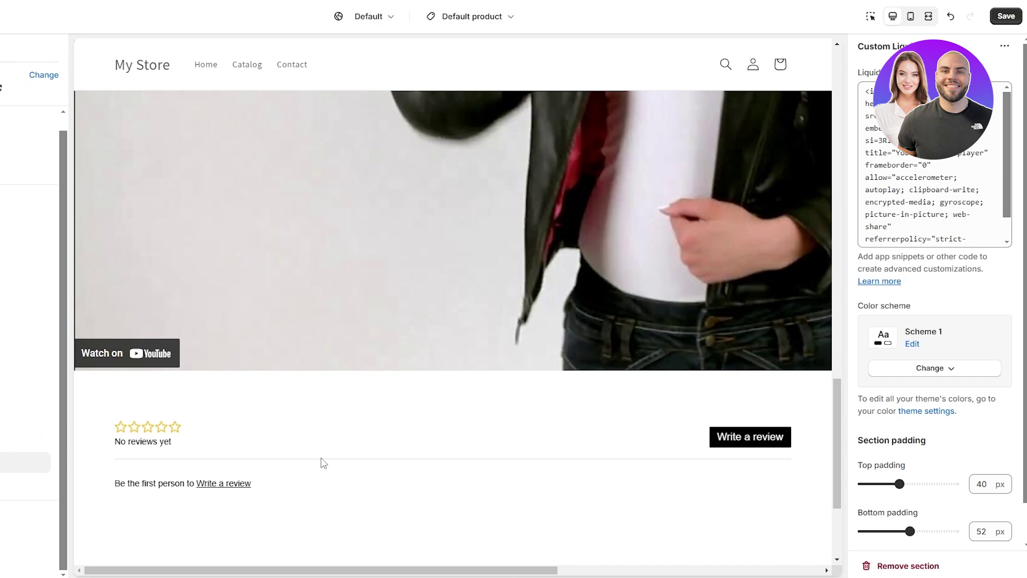
scroll(336, 450, "up", 5)
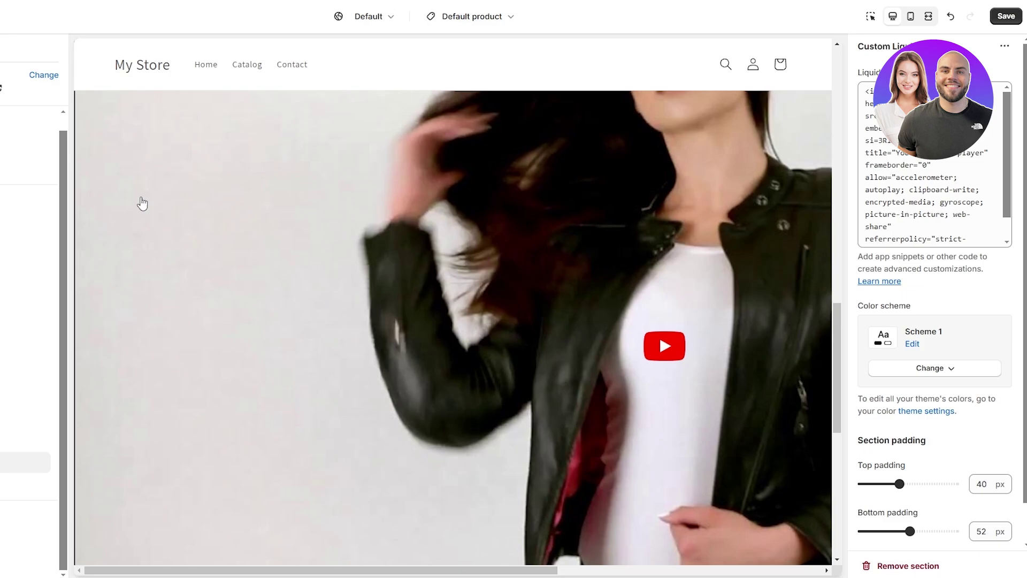
scroll(296, 341, "up", 10)
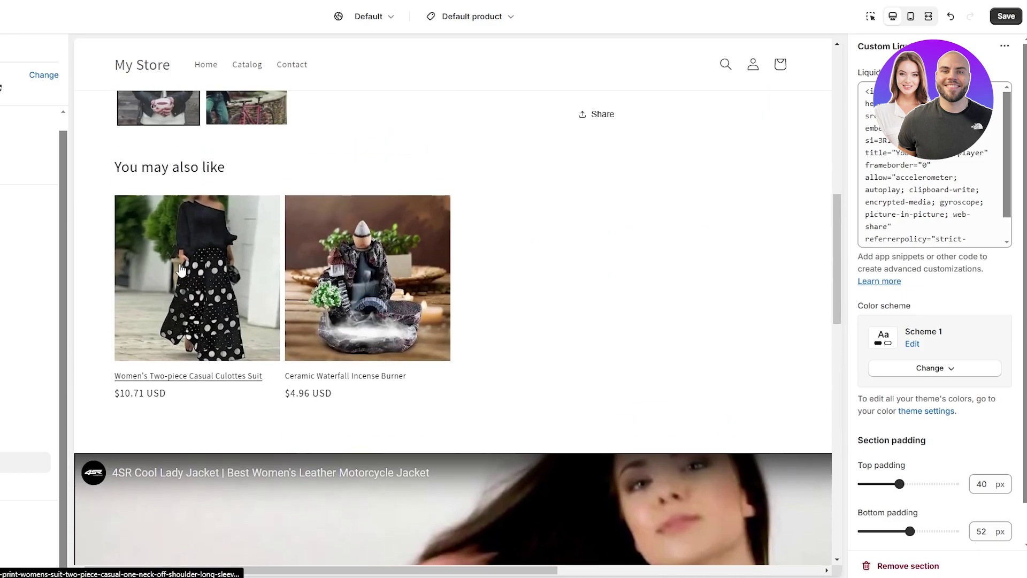
scroll(456, 237, "up", 5)
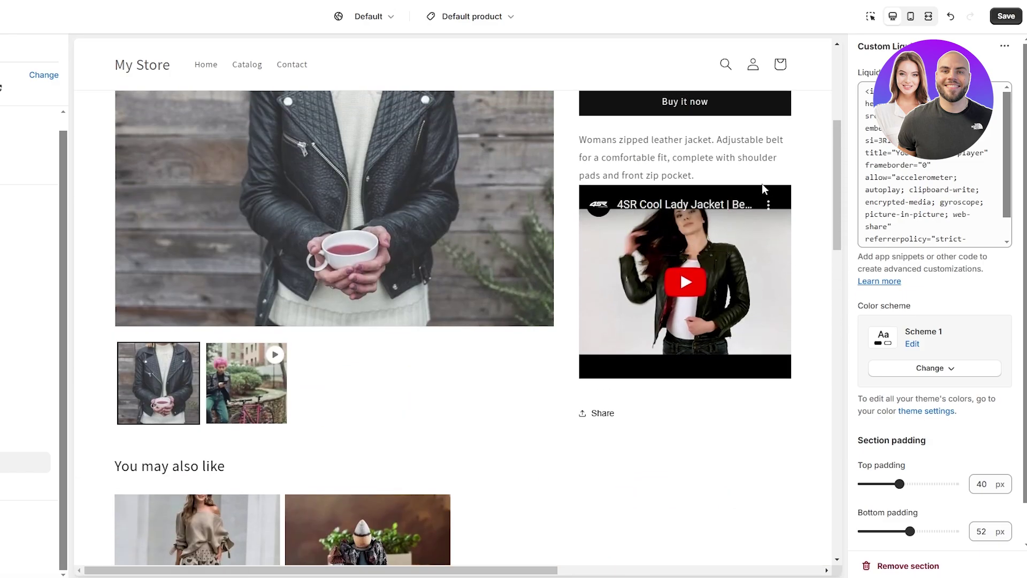
scroll(762, 184, "up", 2)
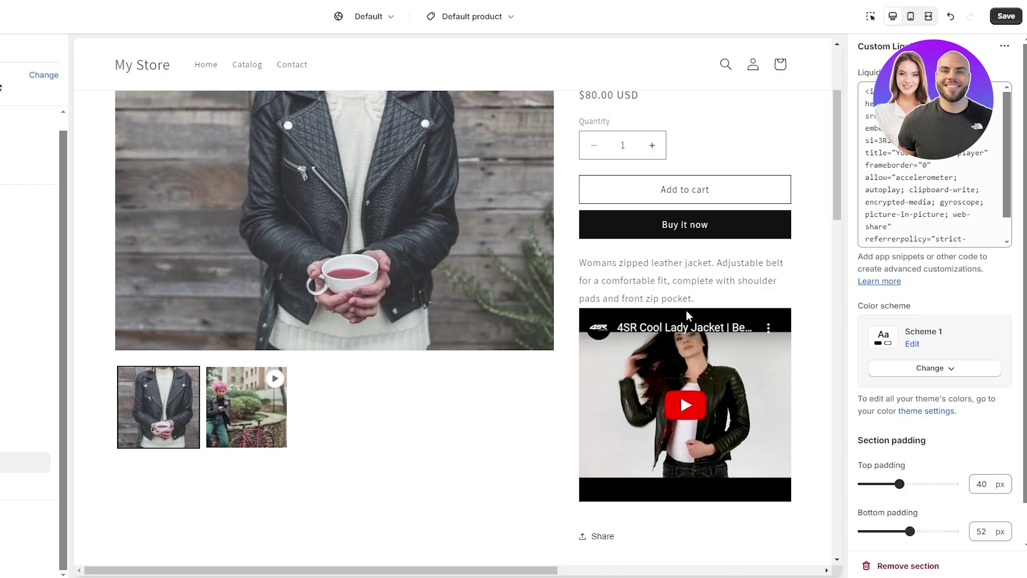
scroll(692, 309, "down", 15)
scroll(647, 374, "up", 4)
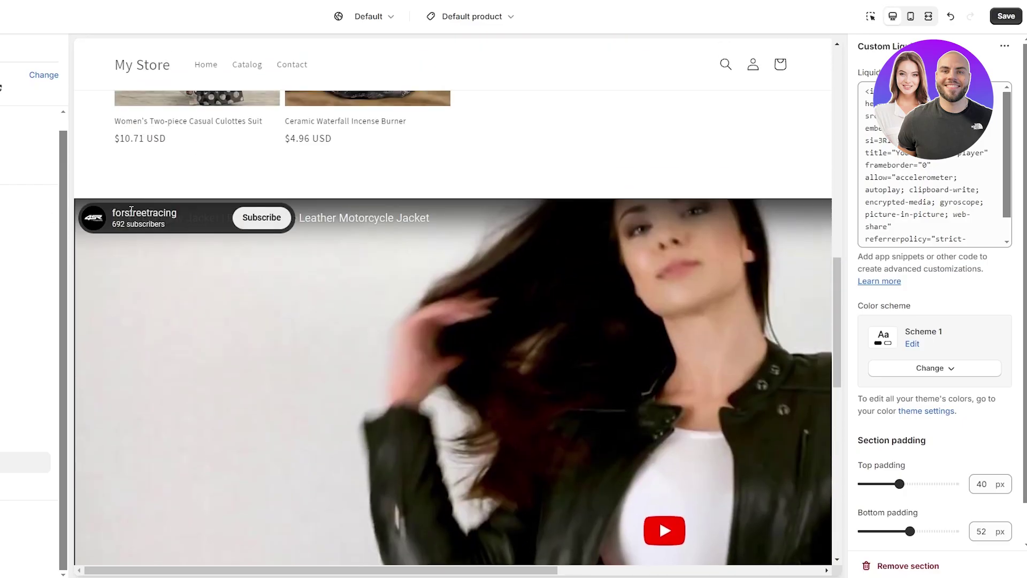
scroll(440, 363, "down", 2)
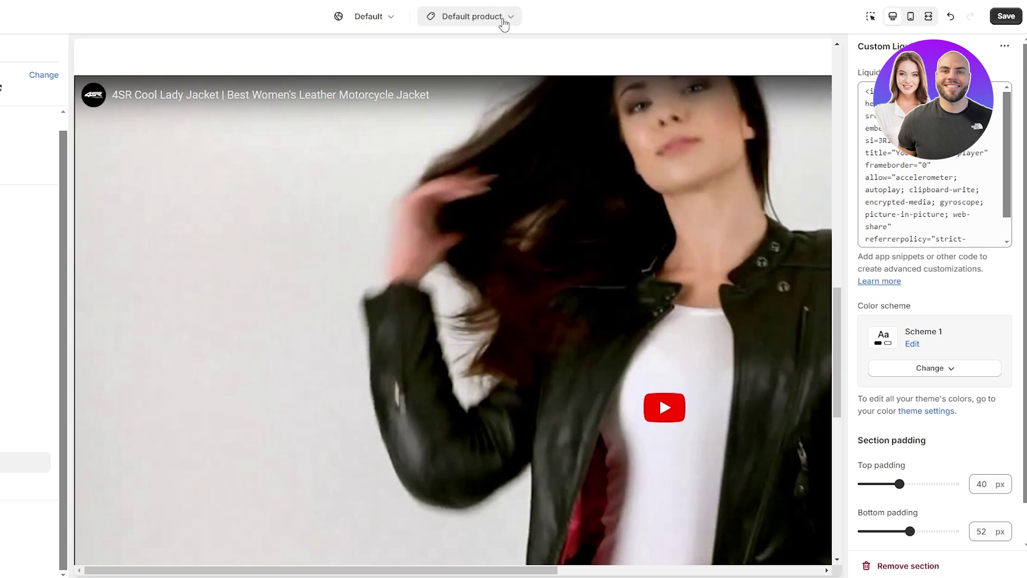
Step: Switch the editor preview to the Products > Default product template and scroll through it
left_click(504, 20)
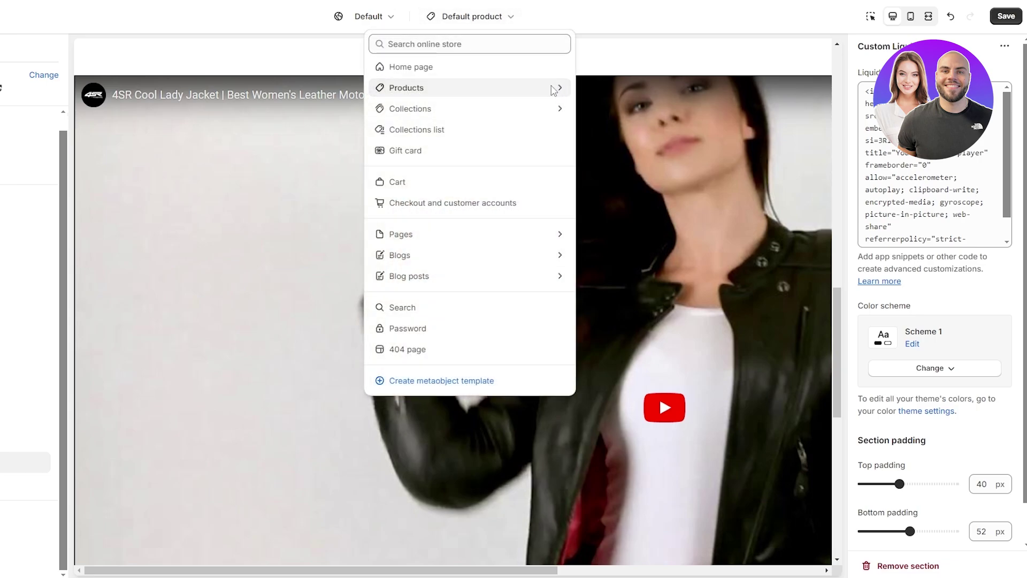
left_click(557, 87)
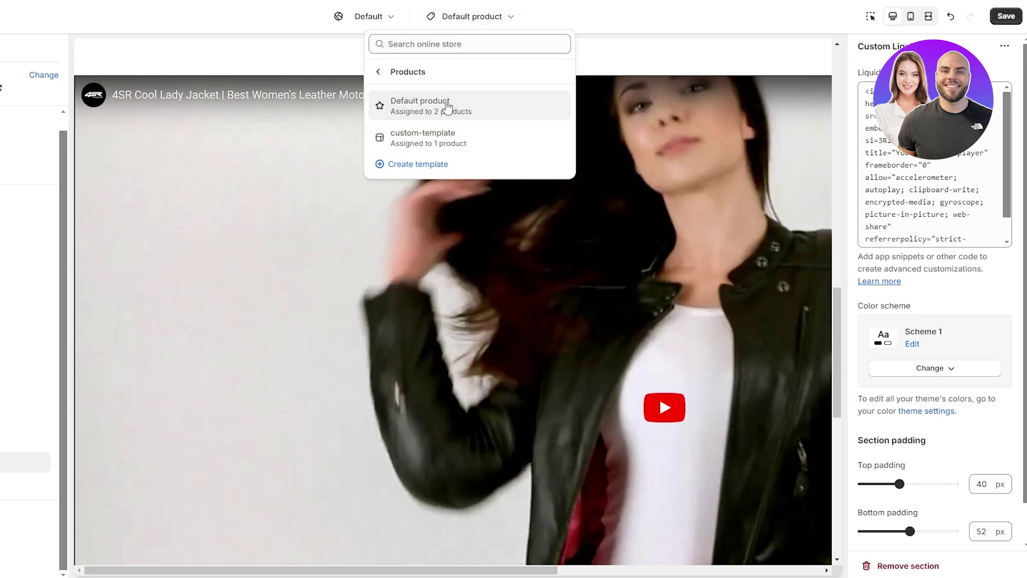
left_click(648, 57)
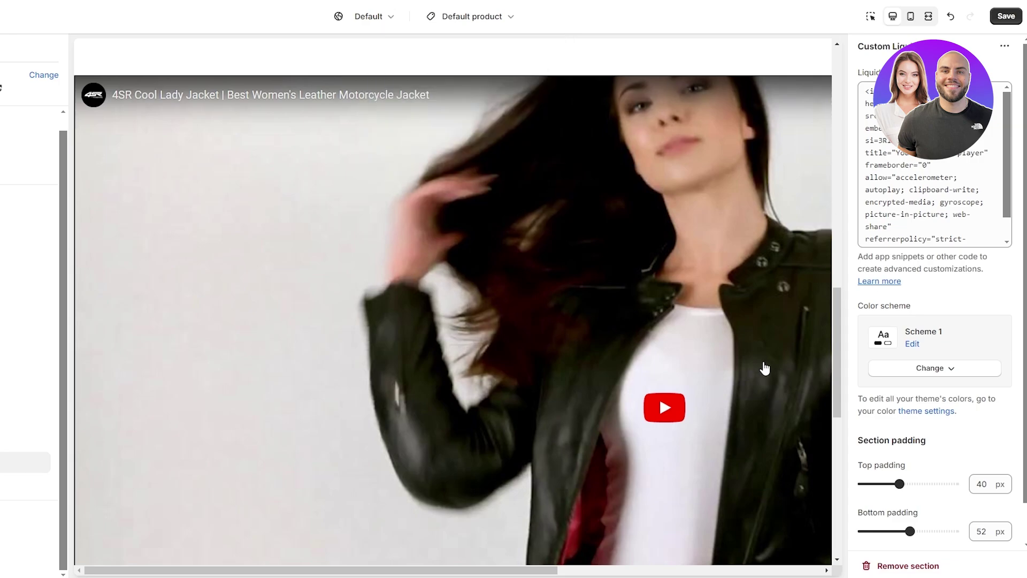
scroll(546, 347, "up", 8)
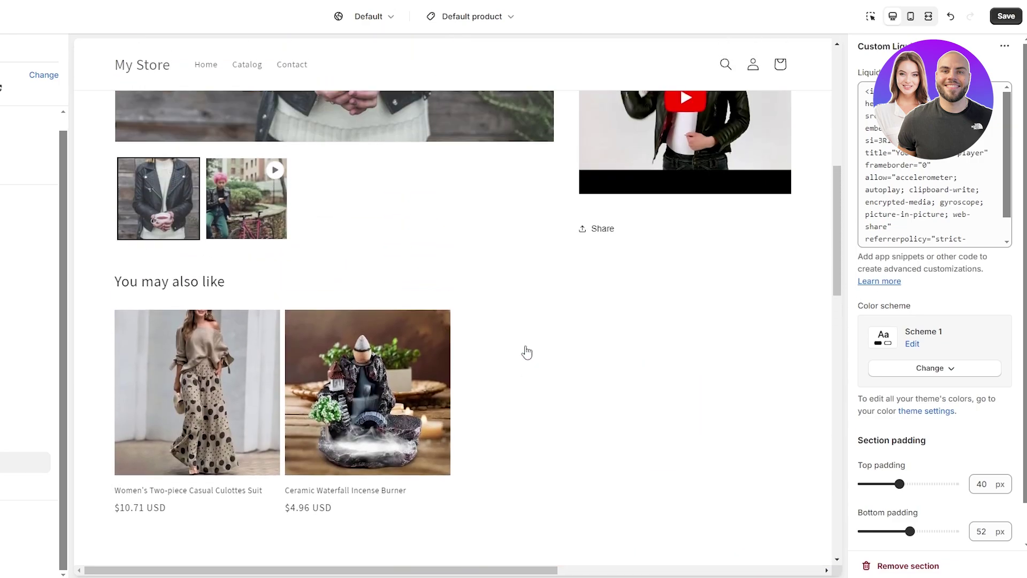
scroll(527, 352, "up", 4)
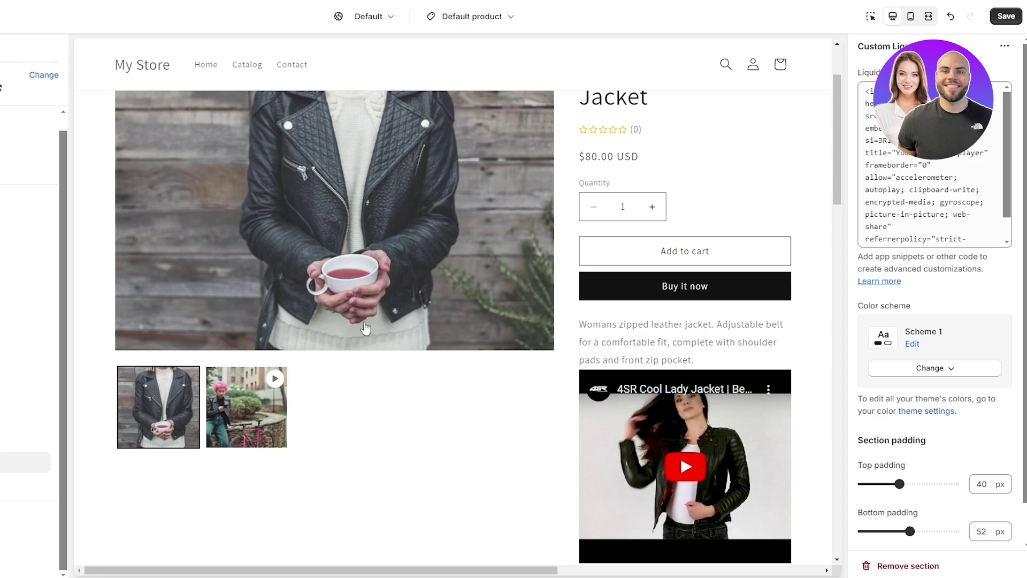
scroll(366, 330, "up", 2)
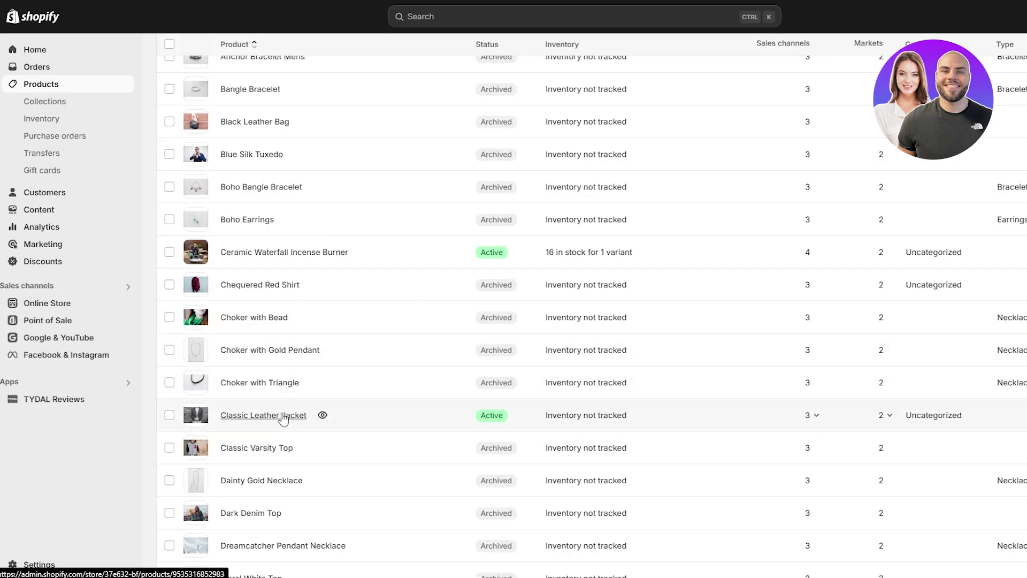
Step: Delete the embedded YouTube video from the Classic Leather Jacket description and save the product
left_click(292, 416)
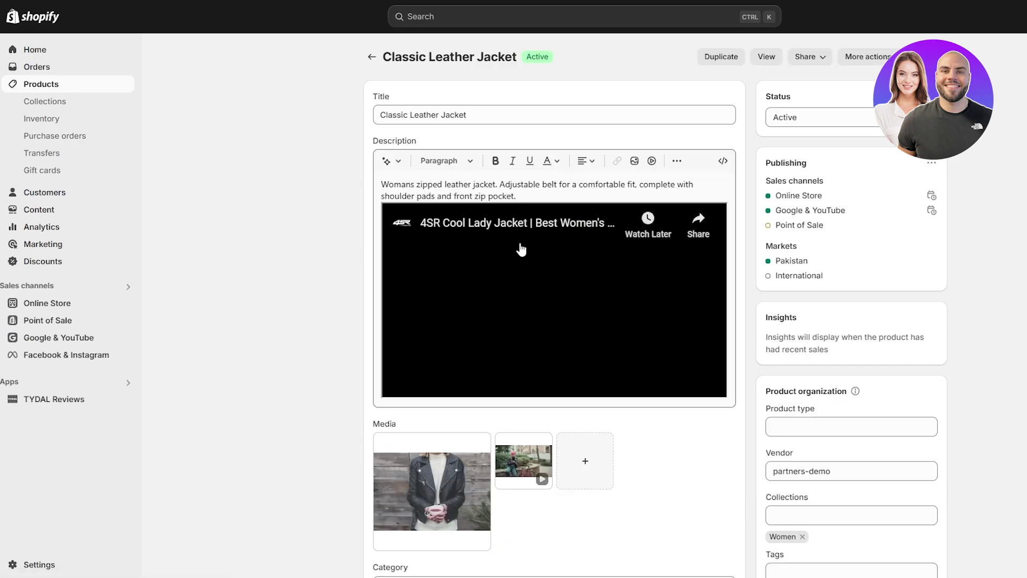
left_click(728, 181)
key("BackSpace")
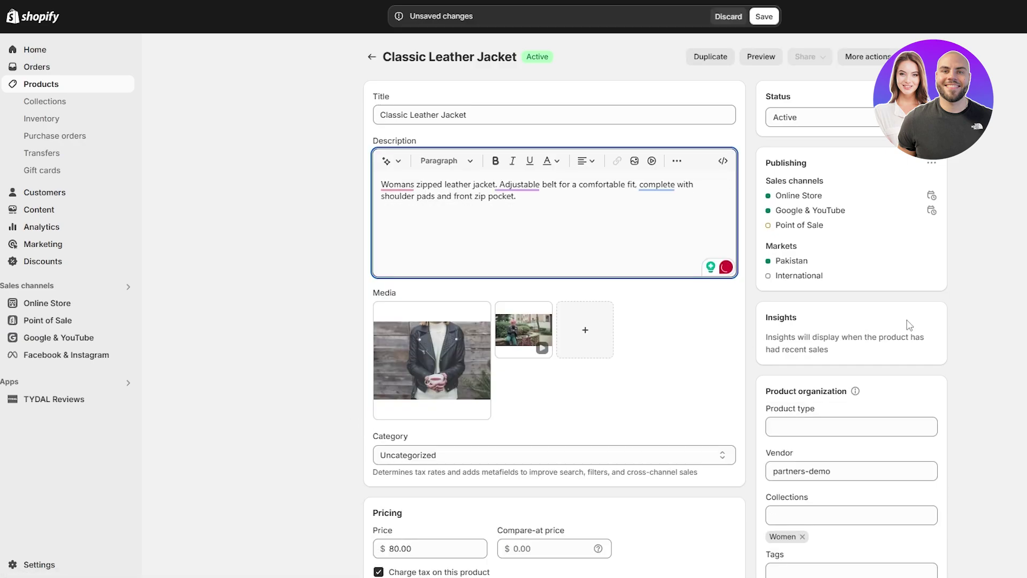
left_click(764, 16)
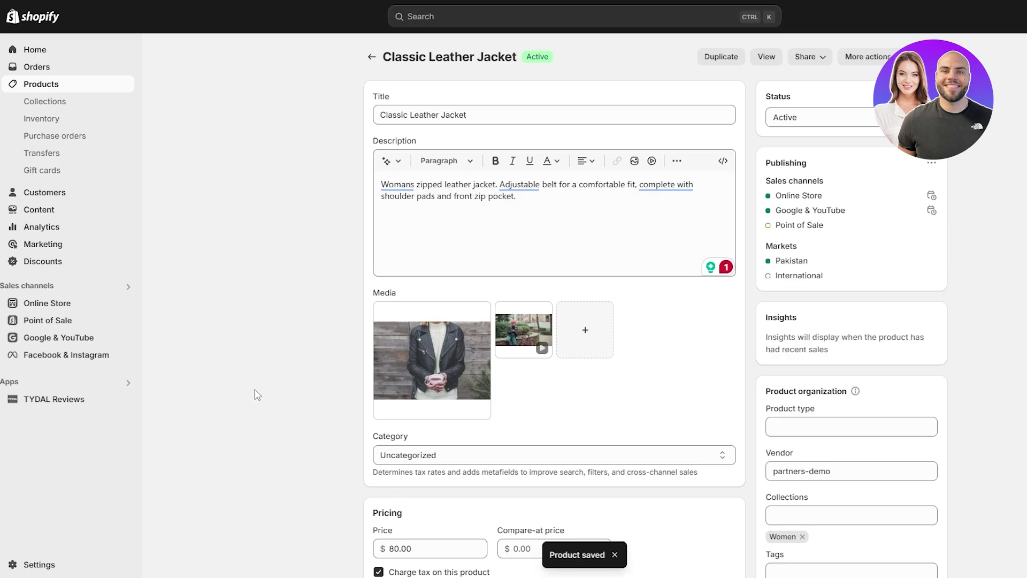
scroll(471, 399, "down", 10)
Step: Open the full list of the jacket's Product metafields via View all
scroll(591, 443, "down", 2)
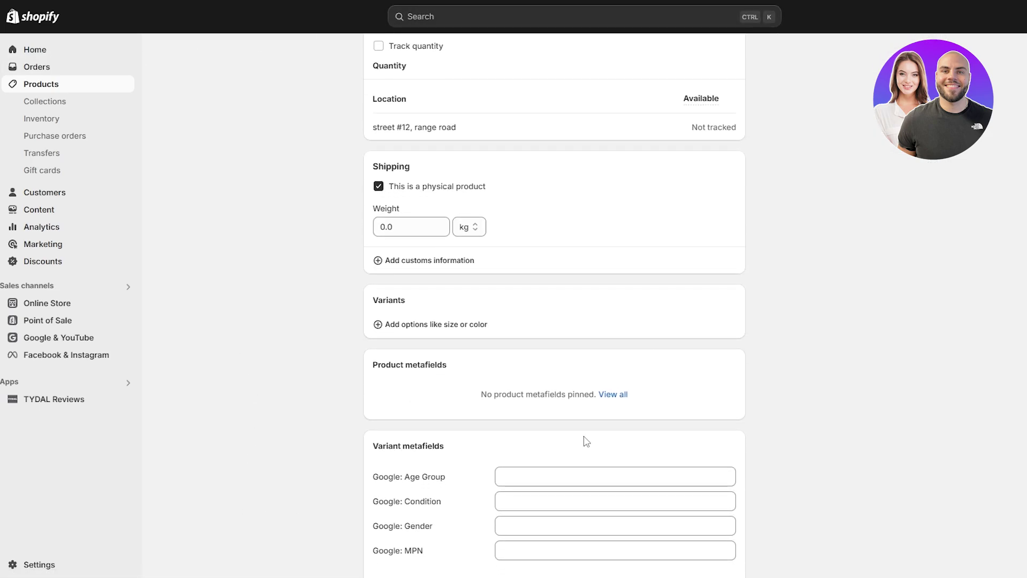
left_click_drag(378, 365, 431, 369)
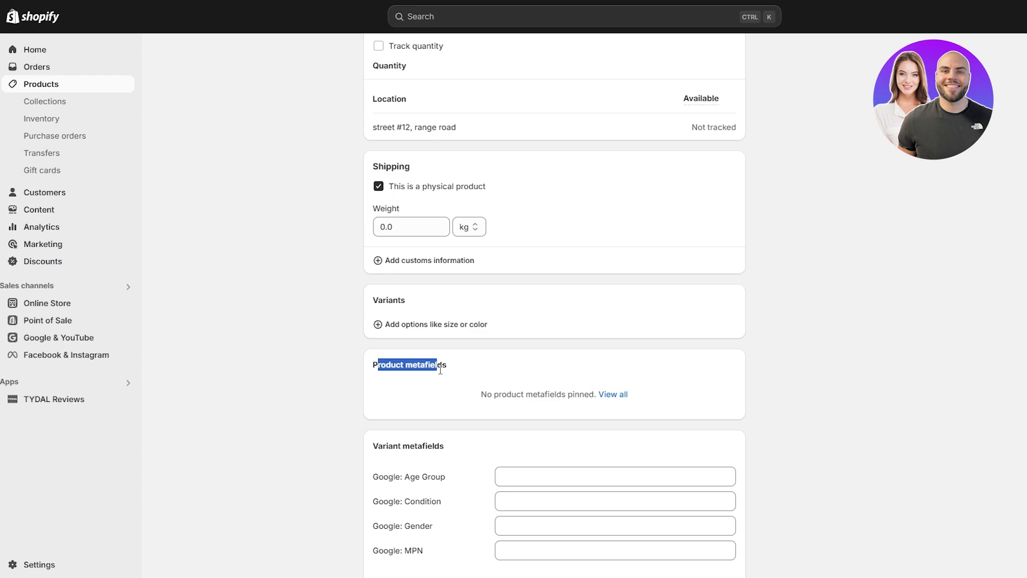
left_click(513, 392)
left_click(611, 396)
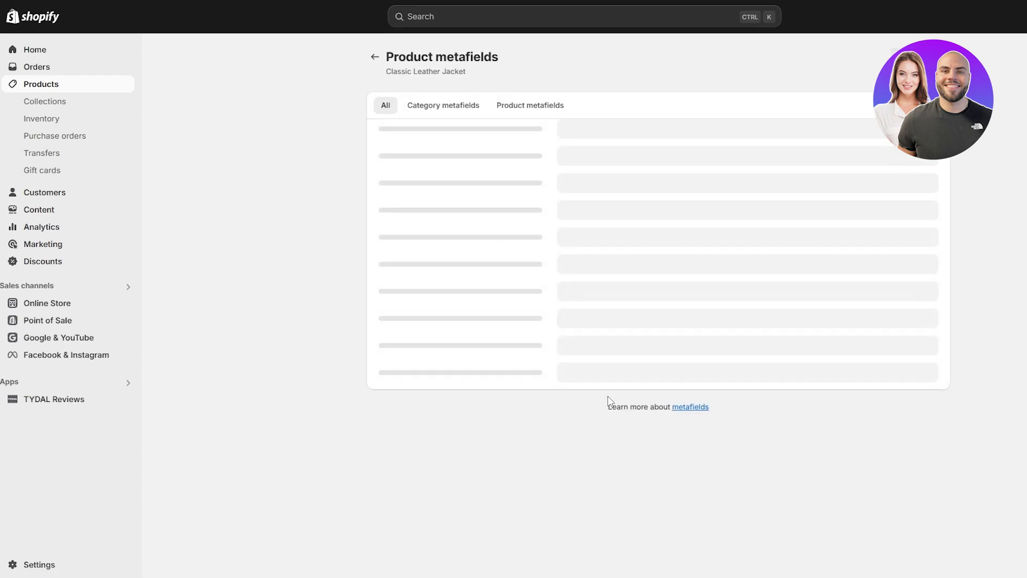
Step: Go to Settings > Custom data and start a new metaobject definition
left_click(27, 565)
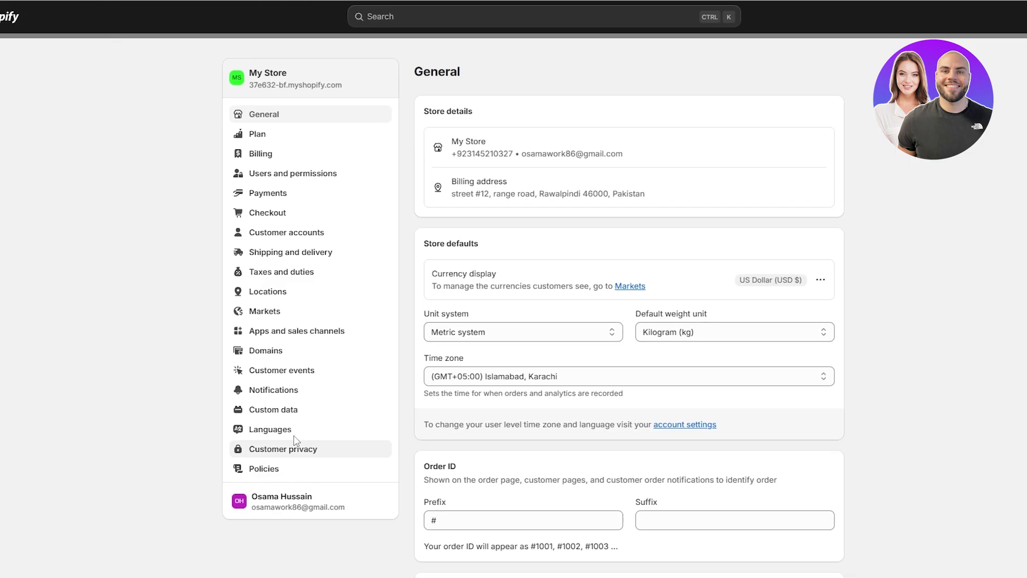
left_click(278, 416)
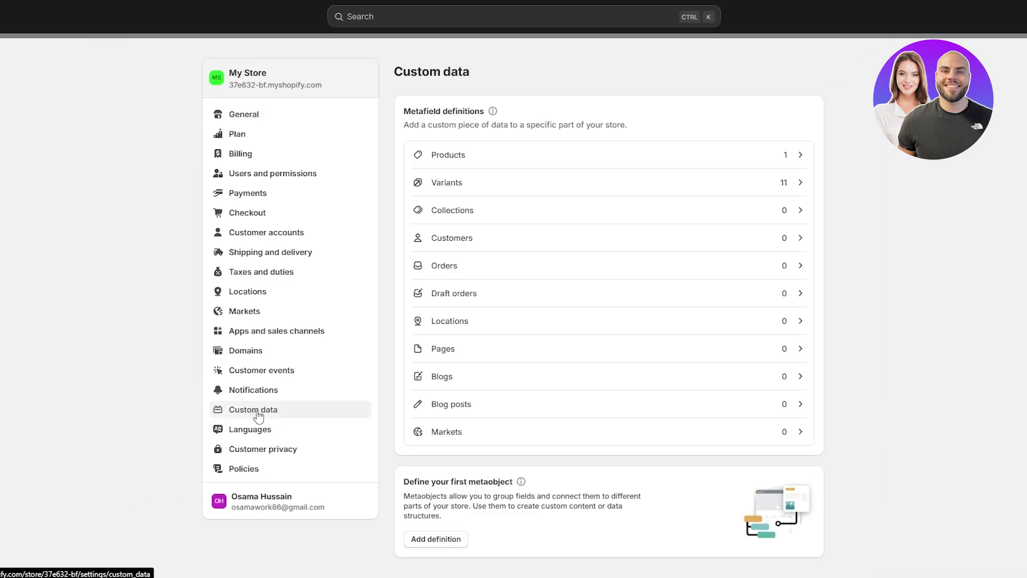
left_click_drag(411, 111, 465, 112)
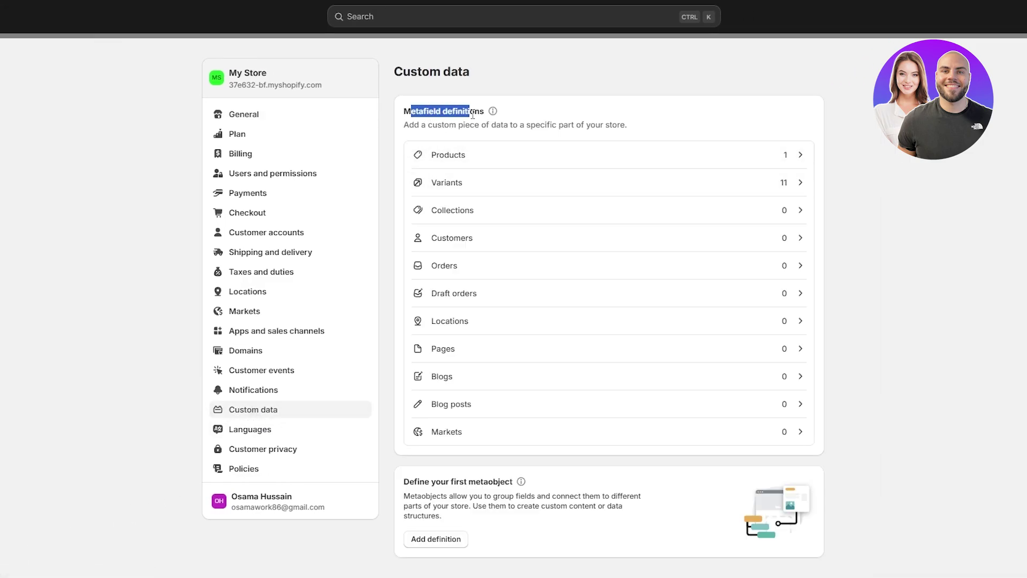
scroll(485, 485, "down", 1)
left_click_drag(432, 443, 488, 443)
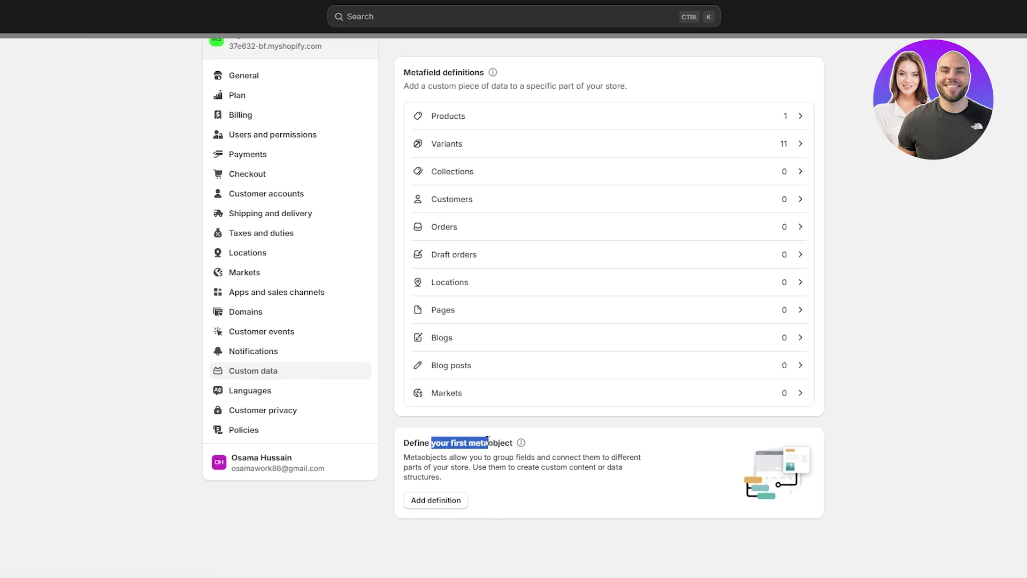
left_click(487, 442)
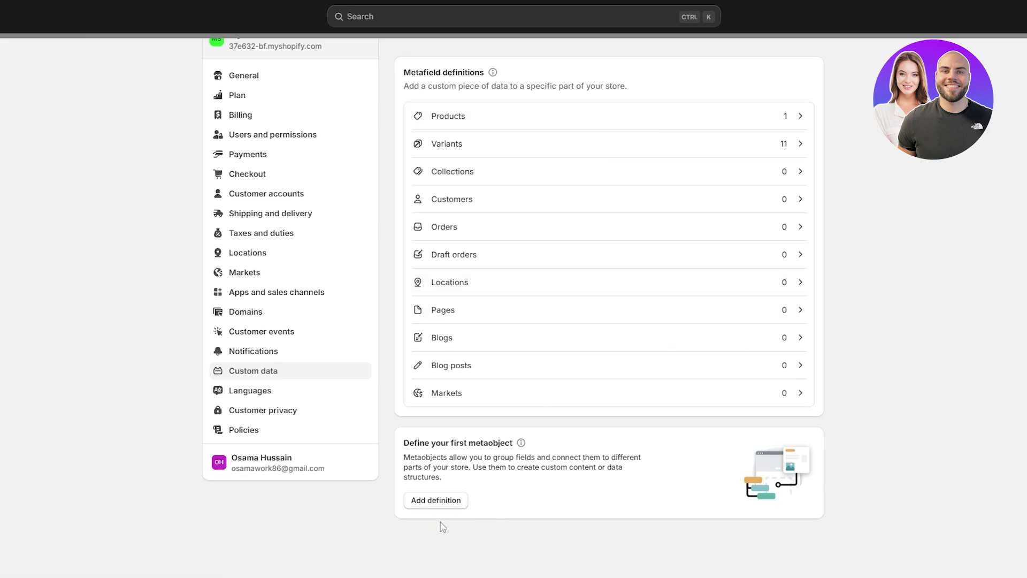
left_click(444, 503)
Step: Name the metaobject definition custom_Video and add a multi-line text field custom_video
left_click(448, 134)
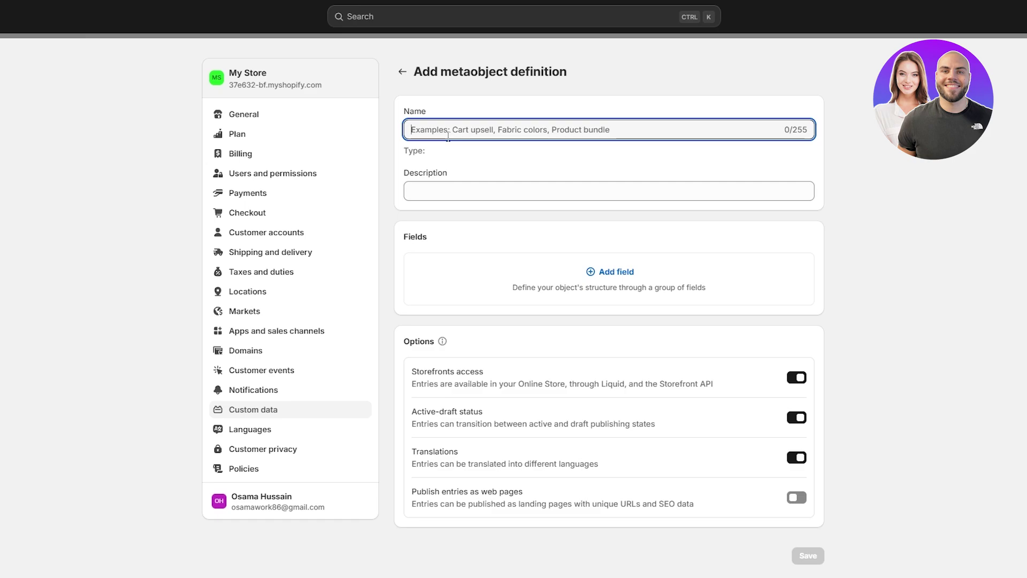
type("Video")
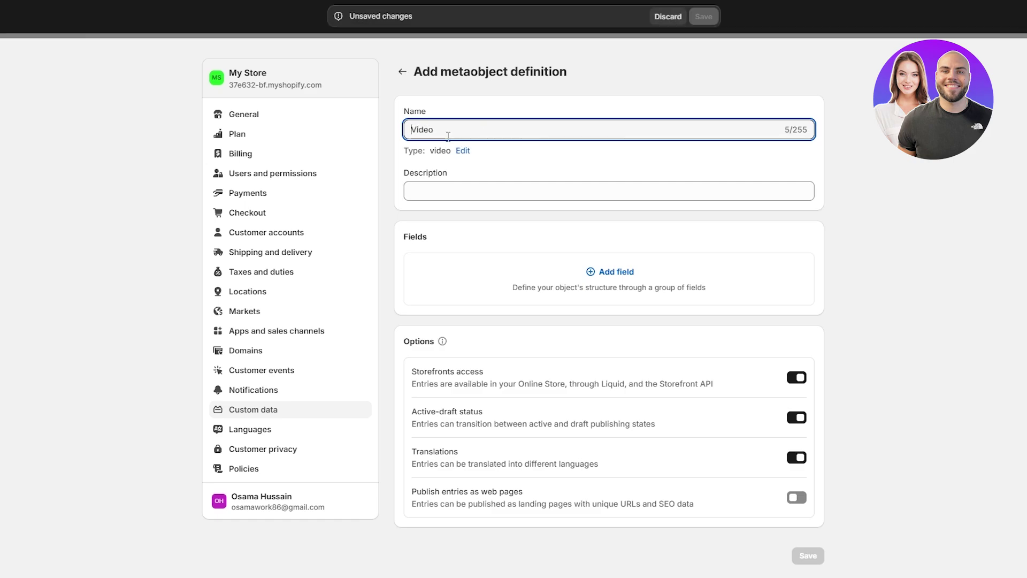
type("custom")
left_click(452, 194)
left_click(594, 271)
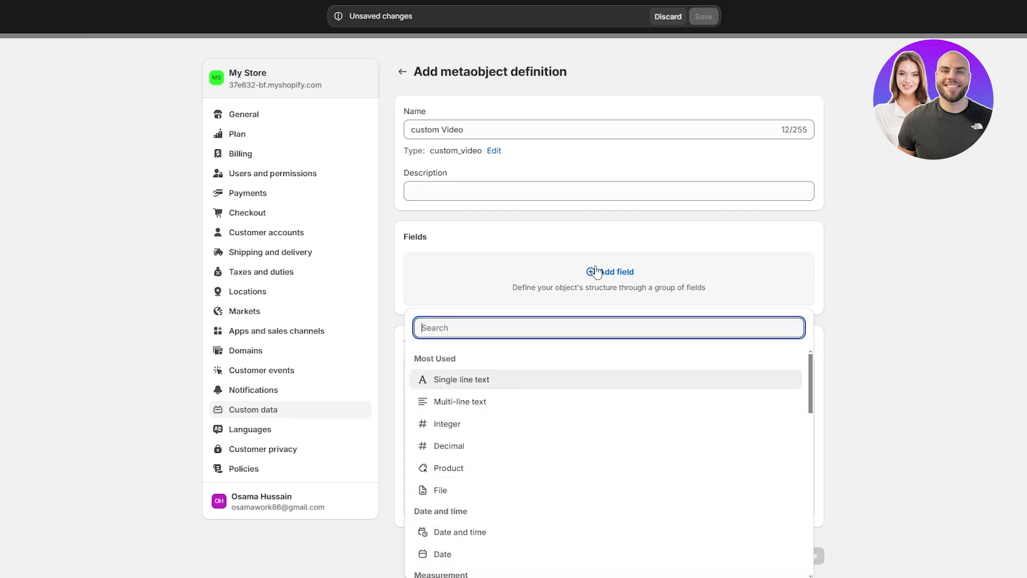
scroll(566, 399, "down", 4)
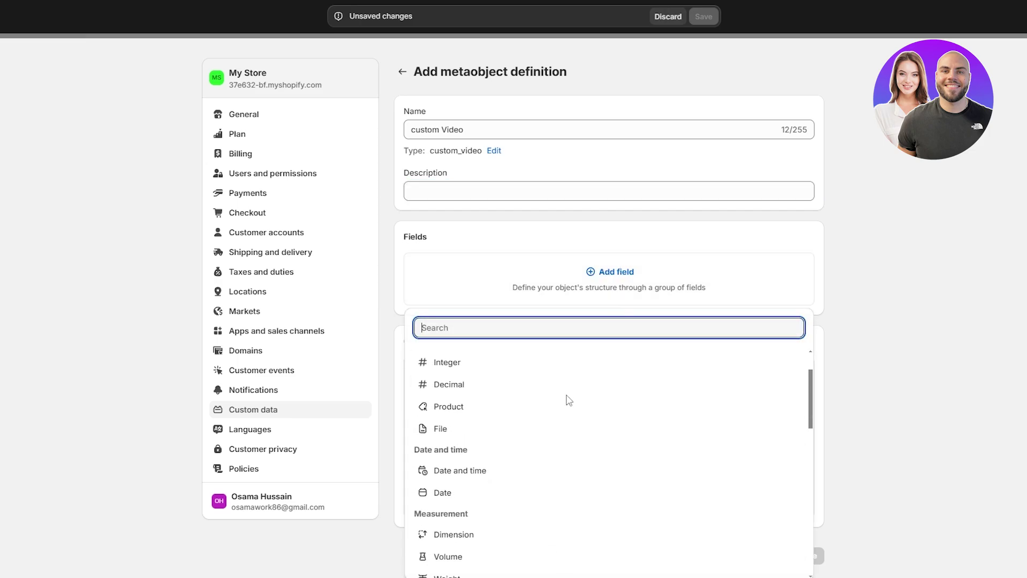
scroll(570, 407, "down", 8)
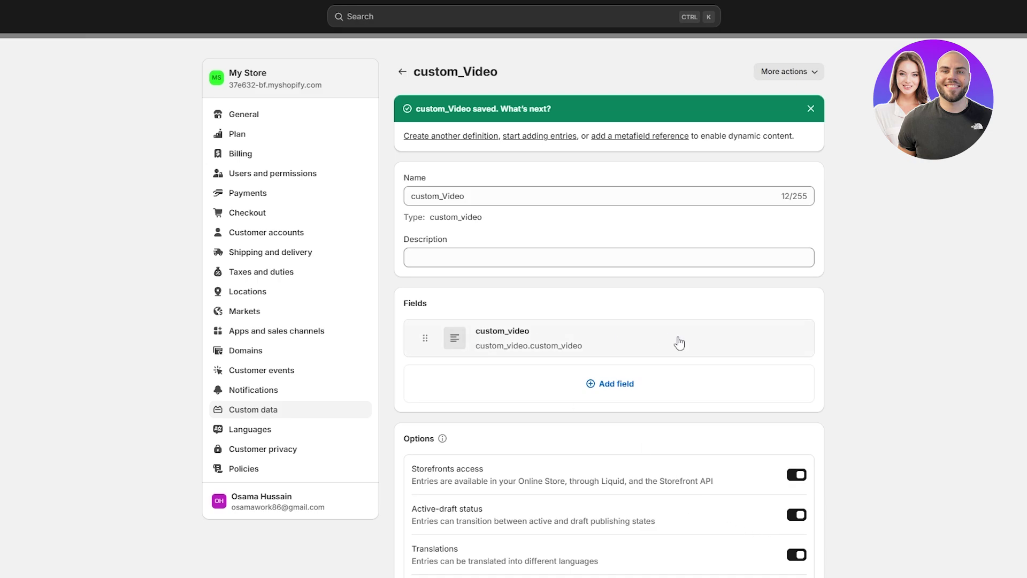
left_click(526, 337)
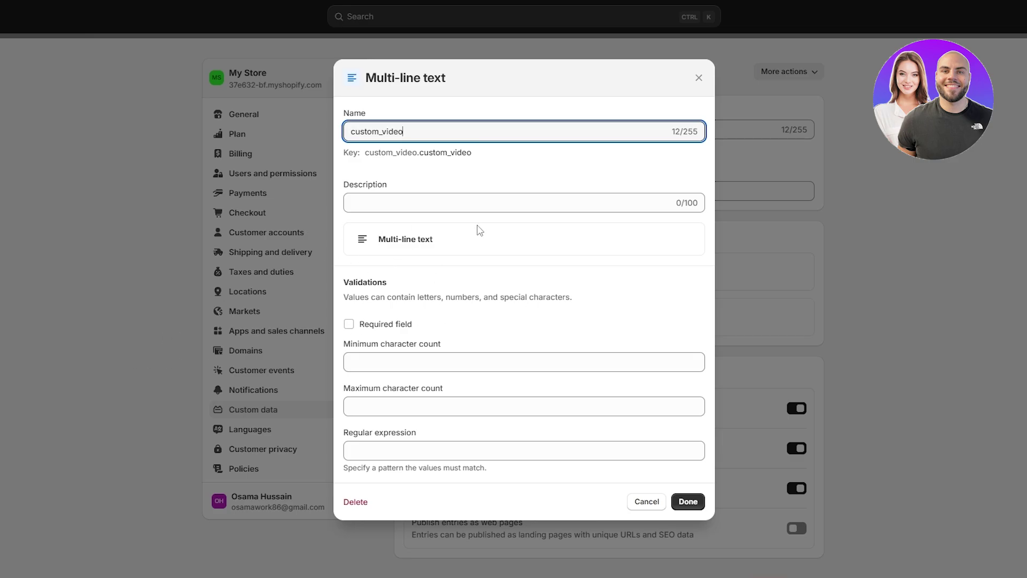
left_click(689, 502)
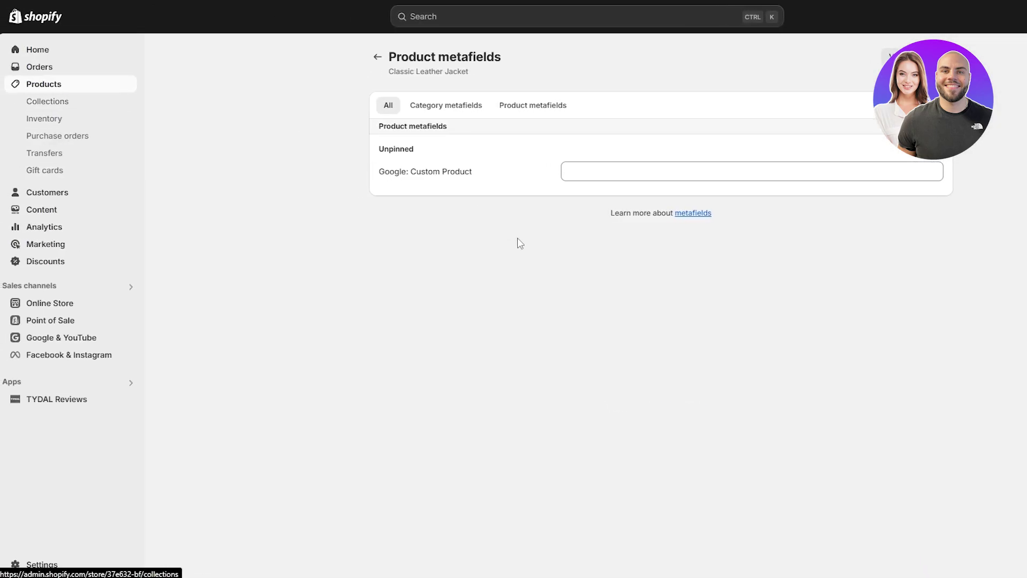
Step: Return to the Classic Leather Jacket and view its category and product metafields
left_click(378, 57)
scroll(358, 273, "down", 10)
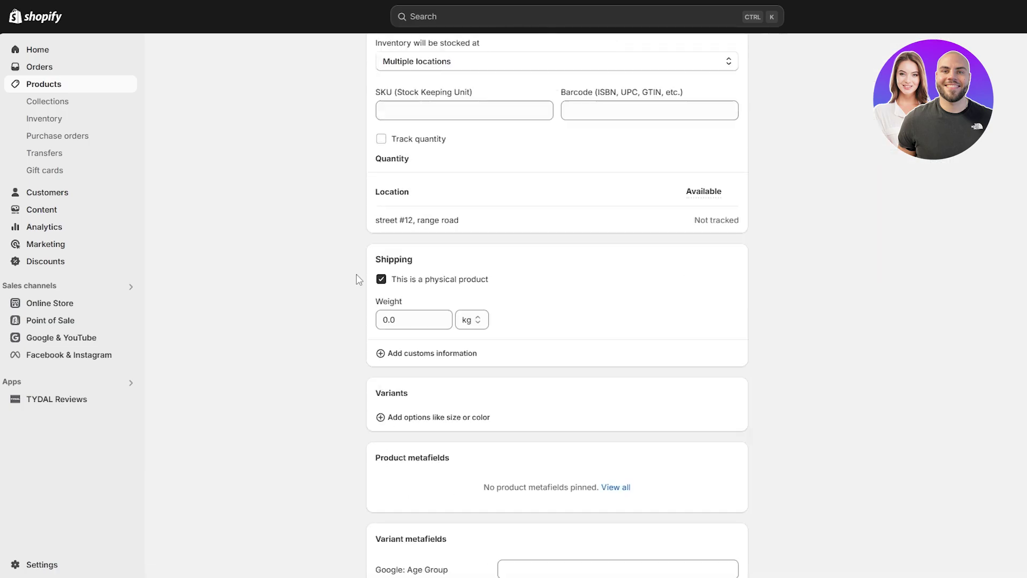
scroll(429, 192, "up", 1)
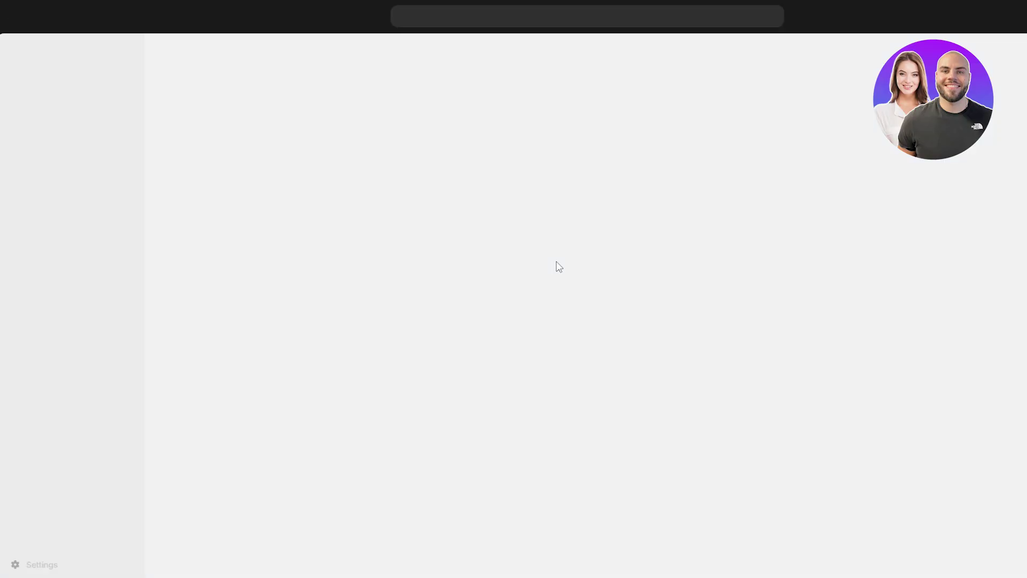
left_click(421, 108)
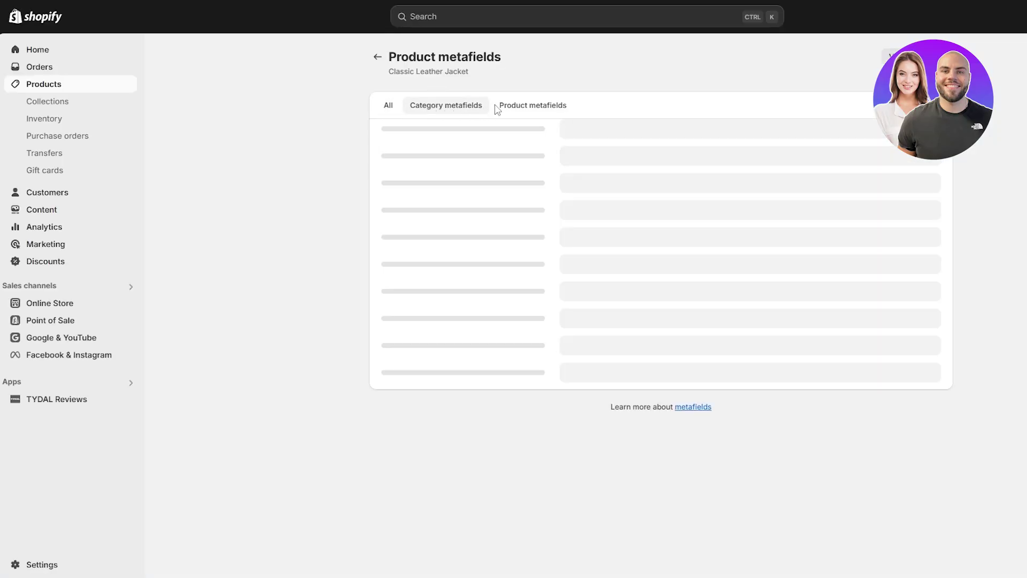
left_click(520, 113)
Step: Open the Products metafield definitions list under Custom data
scroll(630, 405, "down", 3)
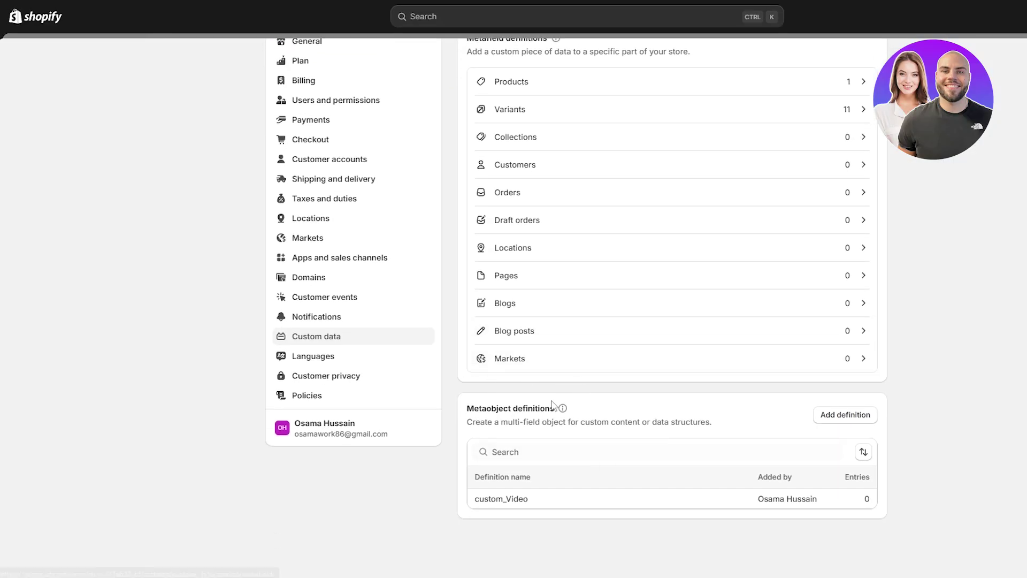
left_click_drag(486, 409, 534, 412)
scroll(434, 164, "up", 2)
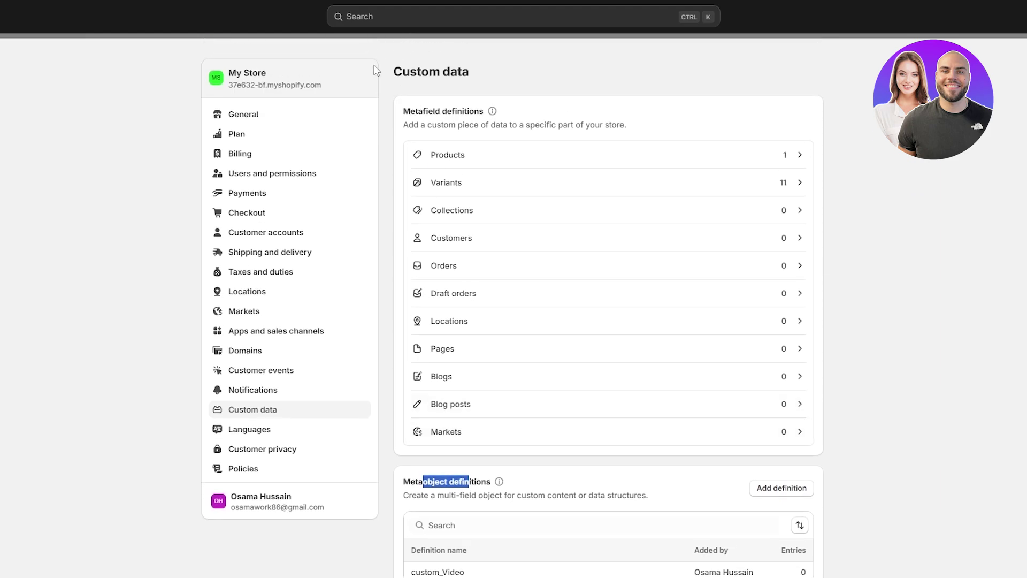
left_click_drag(422, 110, 452, 110)
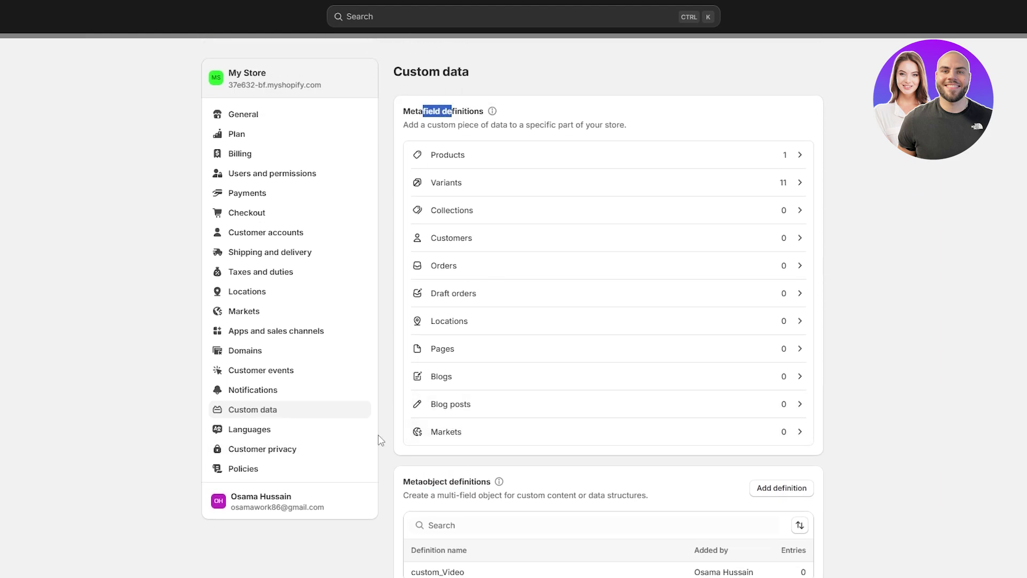
left_click(918, 222)
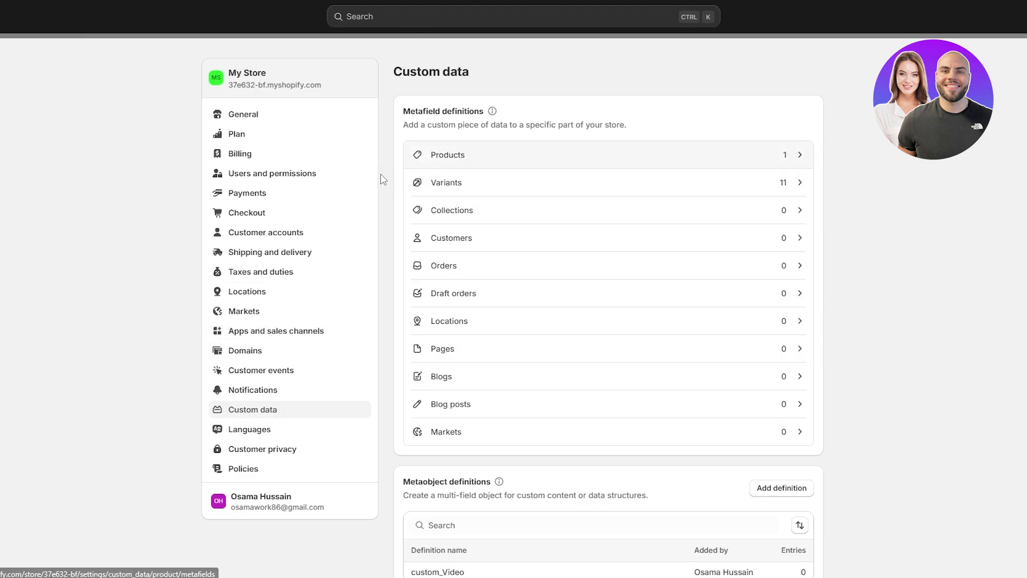
left_click_drag(423, 111, 479, 111)
left_click(443, 161)
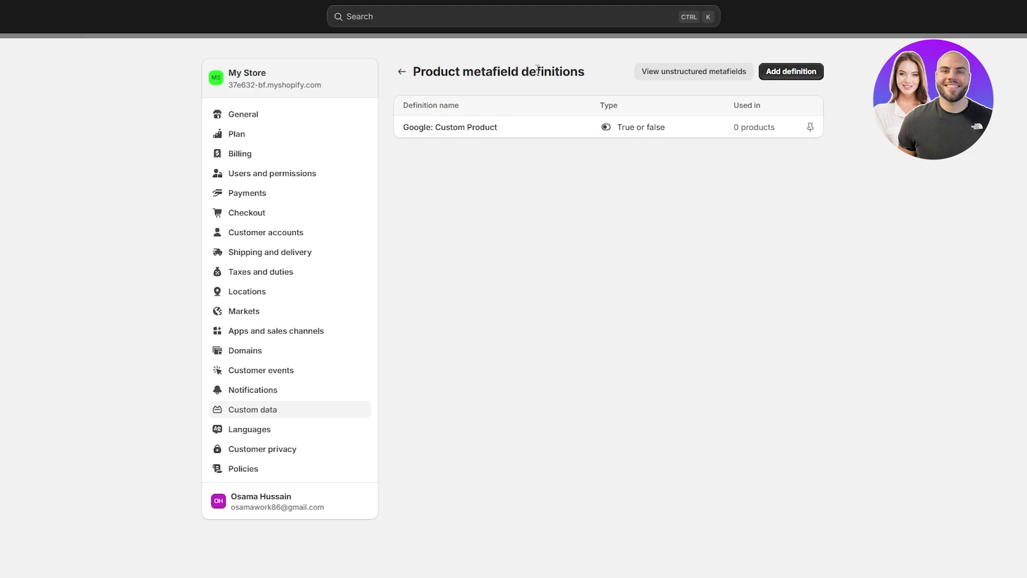
Step: Start a product metafield definition named Video with the description 'For Youtube'
left_click(781, 72)
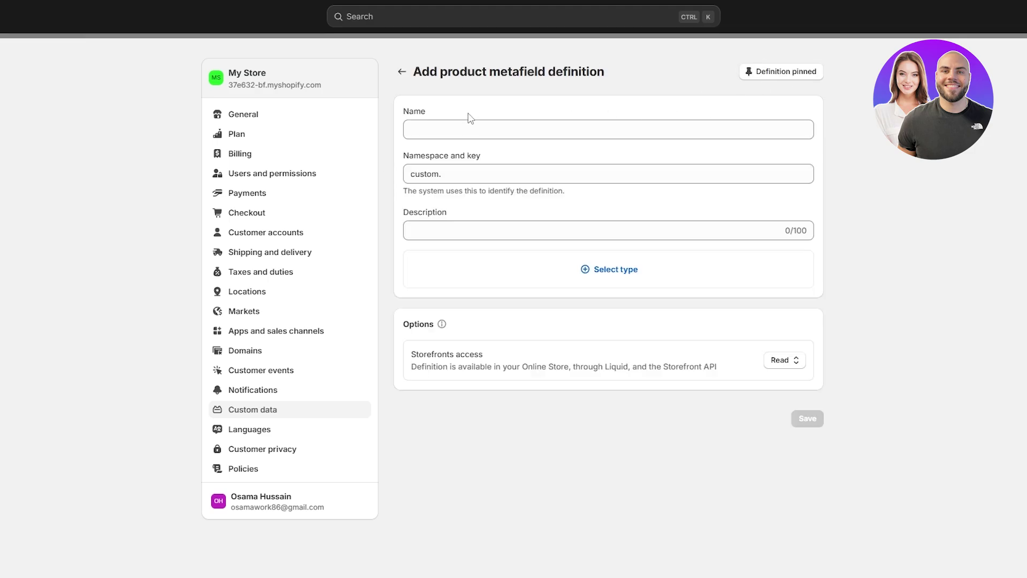
left_click(411, 130)
type("Video")
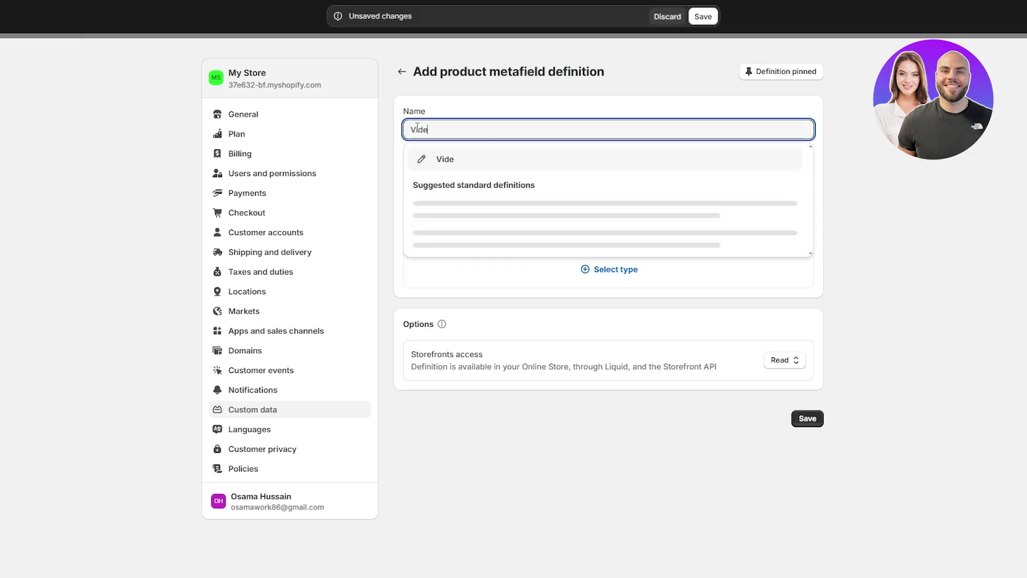
left_click(503, 155)
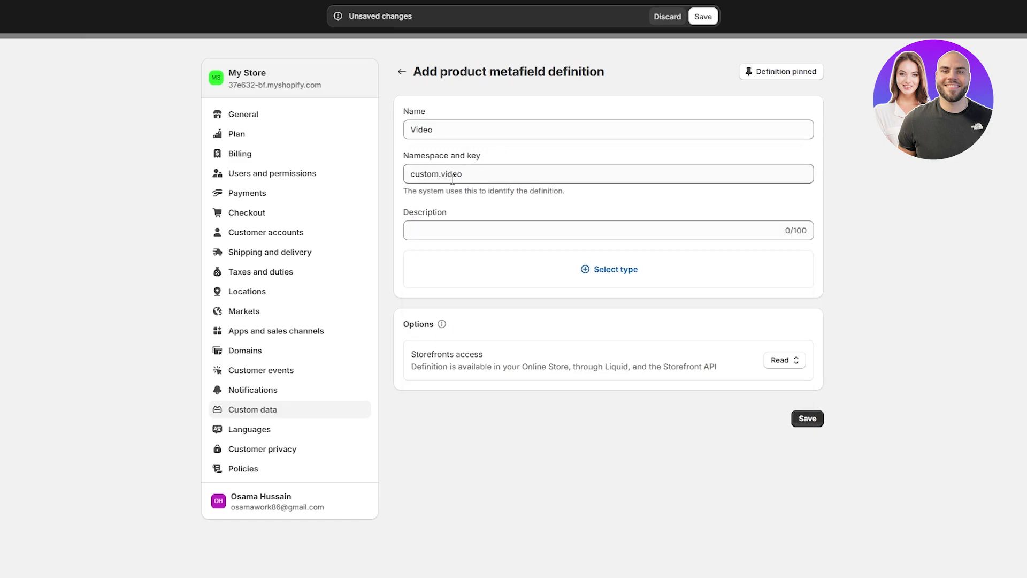
left_click_drag(413, 155, 478, 161)
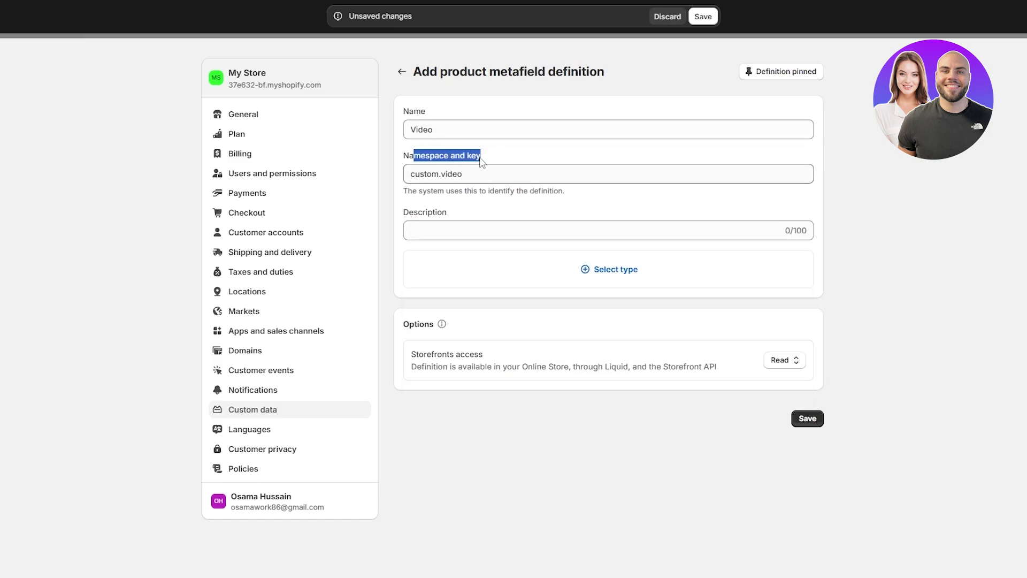
left_click(437, 232)
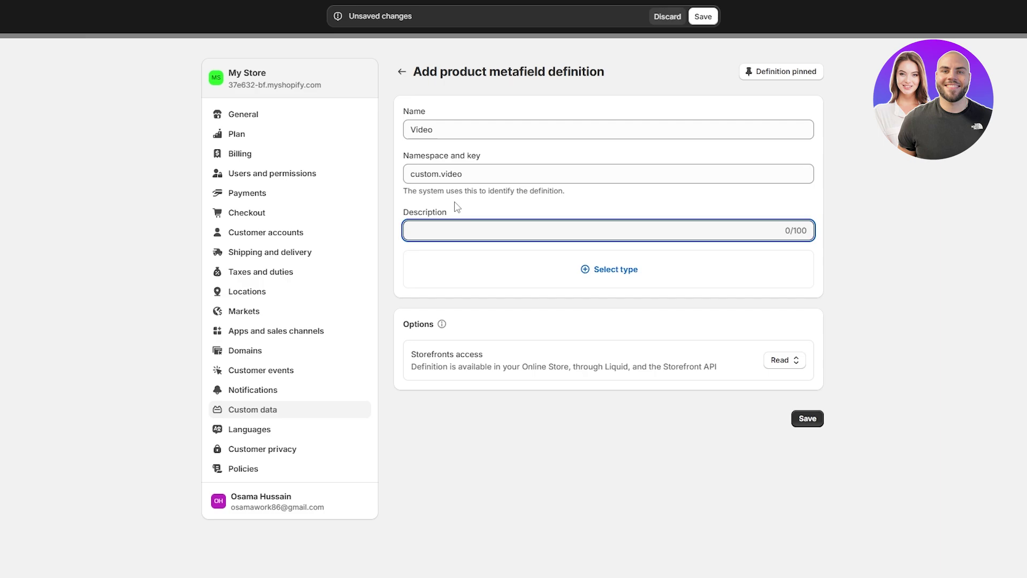
type("For Youtube")
Step: Make the Video definition multi-line text, save it, and return to the jacket page
left_click(582, 270)
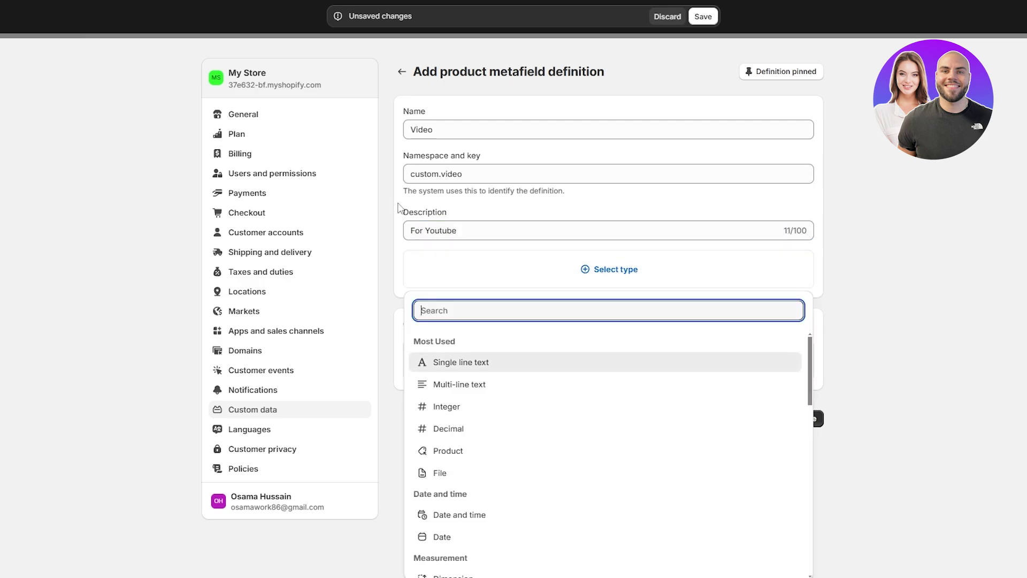
left_click(485, 393)
scroll(424, 339, "down", 3)
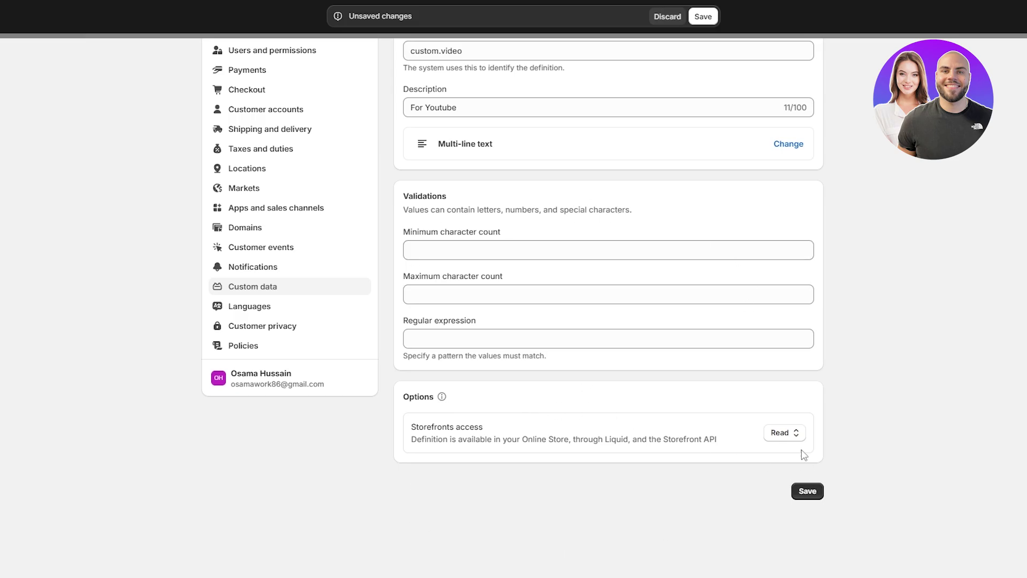
scroll(804, 455, "up", 3)
scroll(828, 413, "down", 5)
left_click(807, 421)
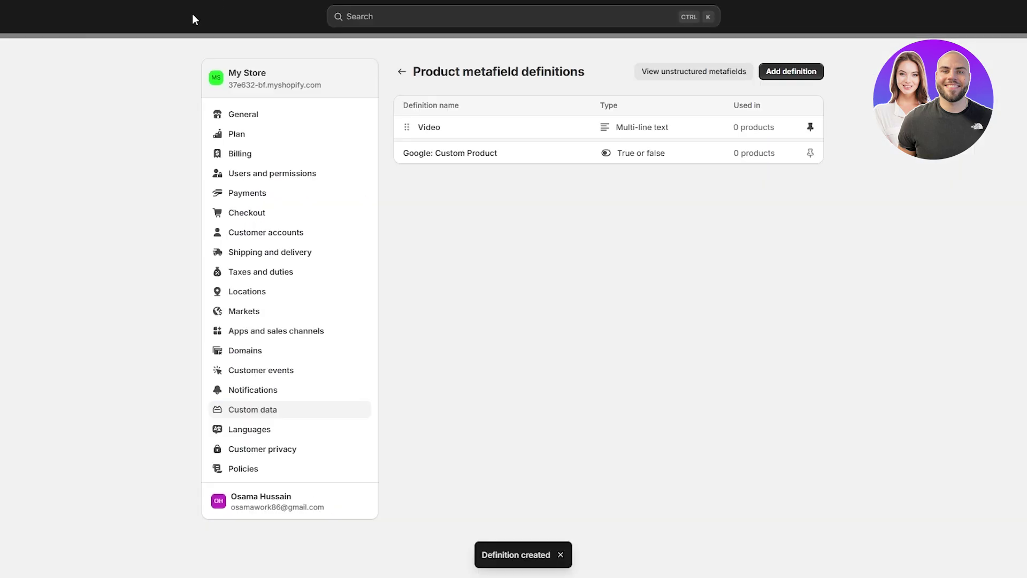
key("Escape")
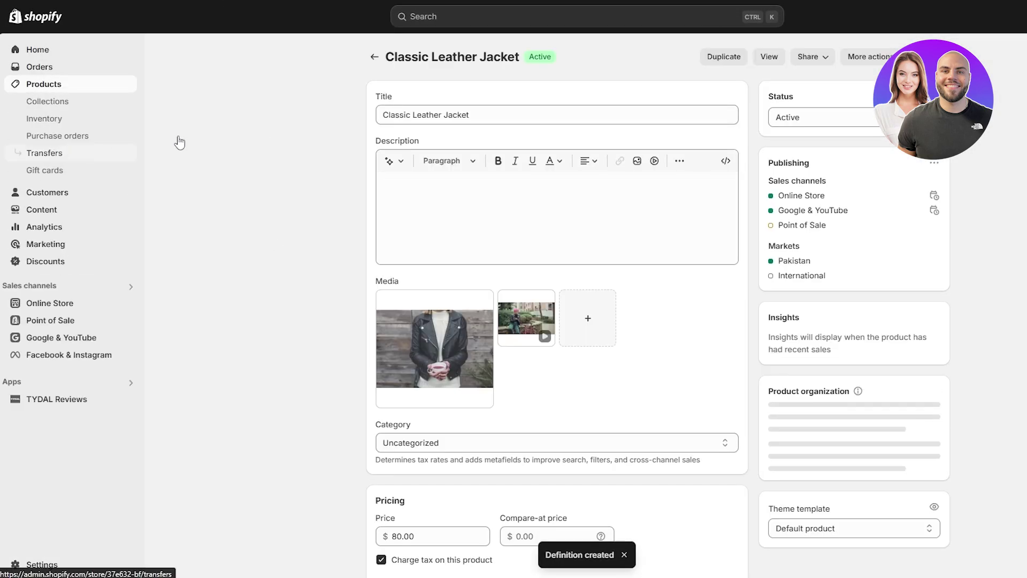
Step: Paste the copied YouTube iframe embed code into the jacket's Video metafield and save
scroll(341, 382, "down", 15)
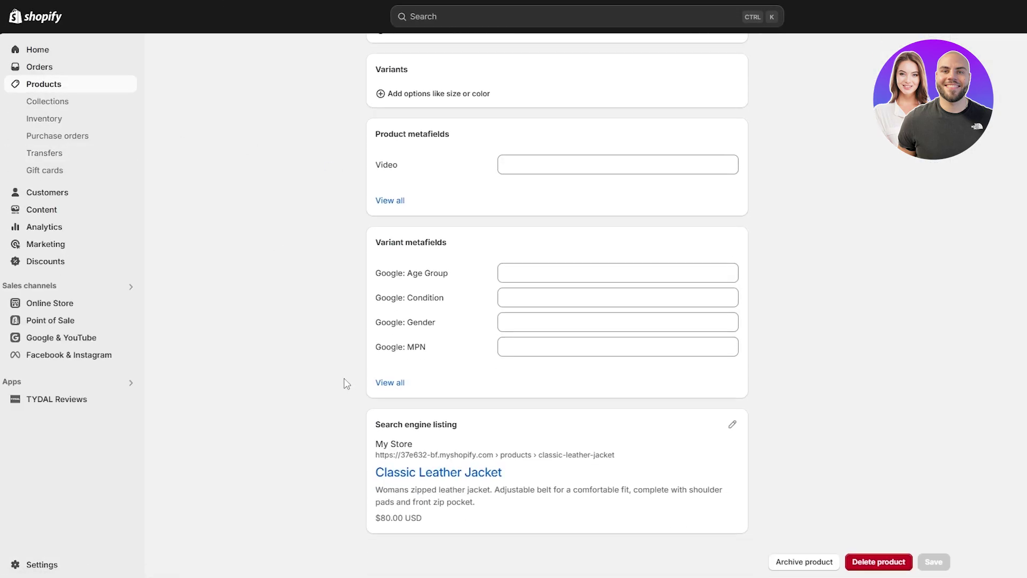
scroll(344, 378, "up", 1)
left_click_drag(384, 196, 443, 195)
left_click(513, 232)
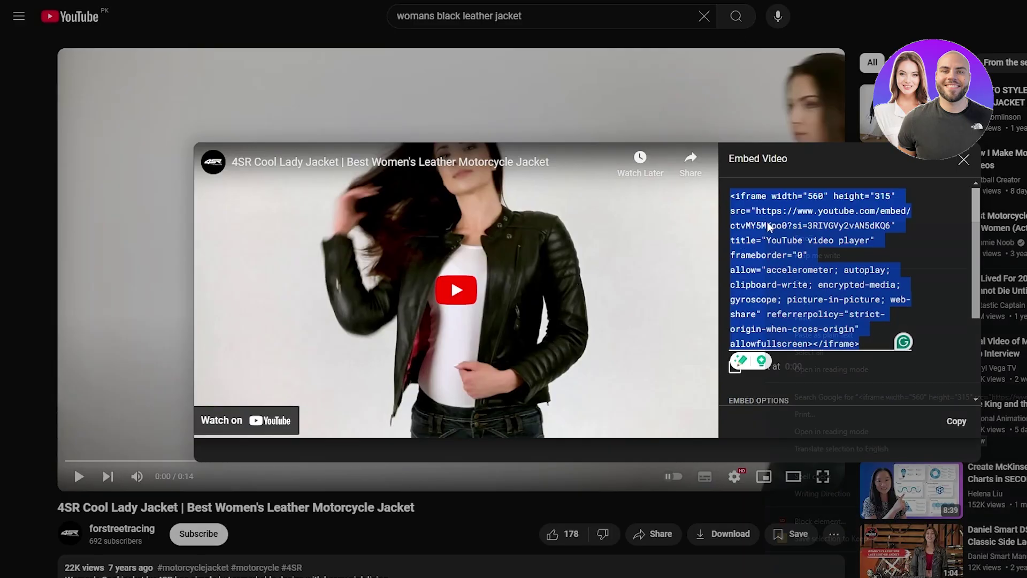
right_click(762, 224)
left_click(810, 300)
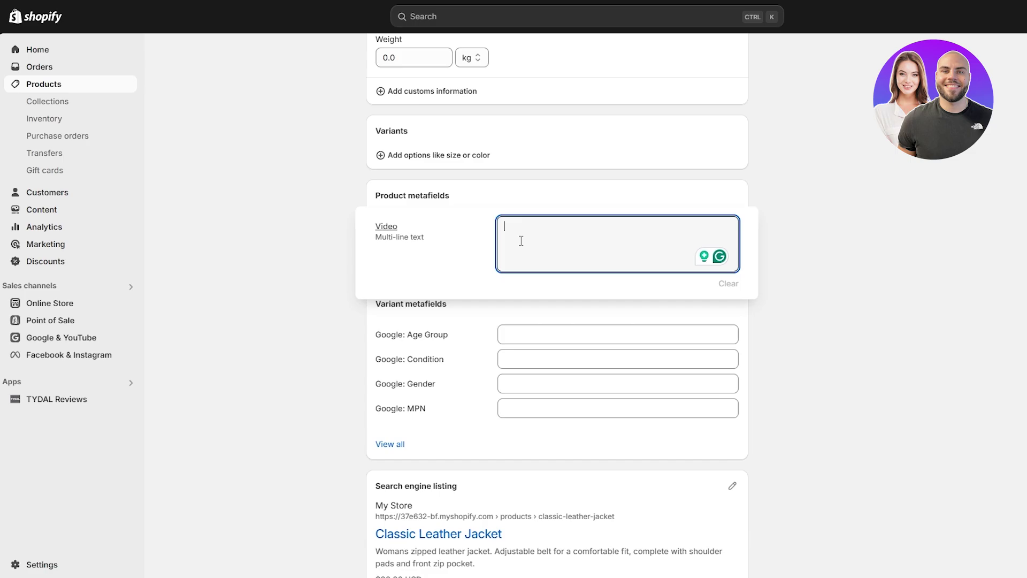
type("<iframe width=\"560\" height=\"315\" src=\"https://www.youtube.com/embed/ctvMY5MKpo0?si=3RIVGVy2vAN5dKQ6\" title=\"YouTube video player\" frameborder=\"0\" allow=\"accelerometer; autoplay; clipboard-write; encrypted-media; gyroscope; picture-in-picture; web-share\" referrerpolicy=\"strict-origin-when-cross-origin\" allowfullscreen></iframe>")
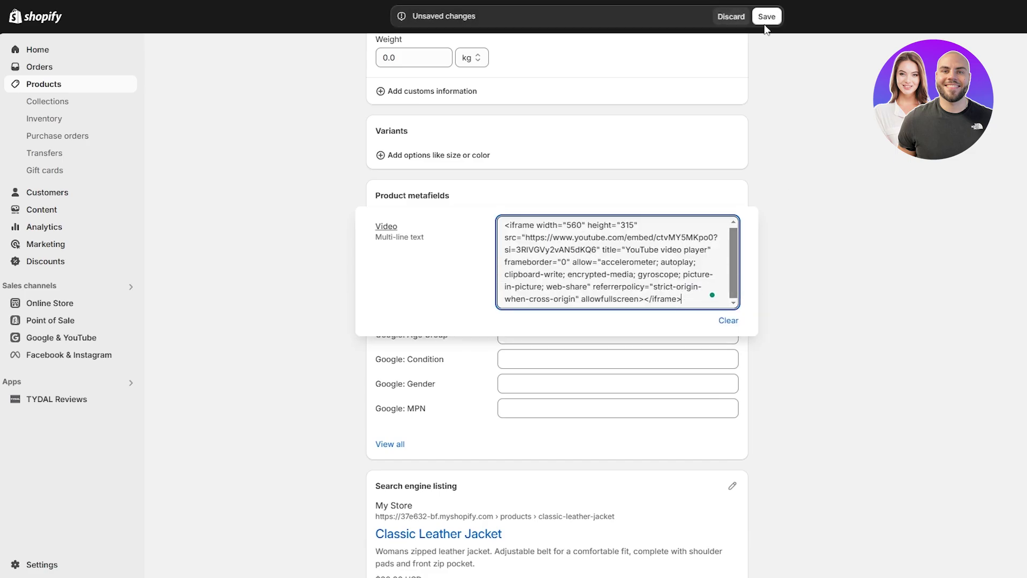
left_click(776, 18)
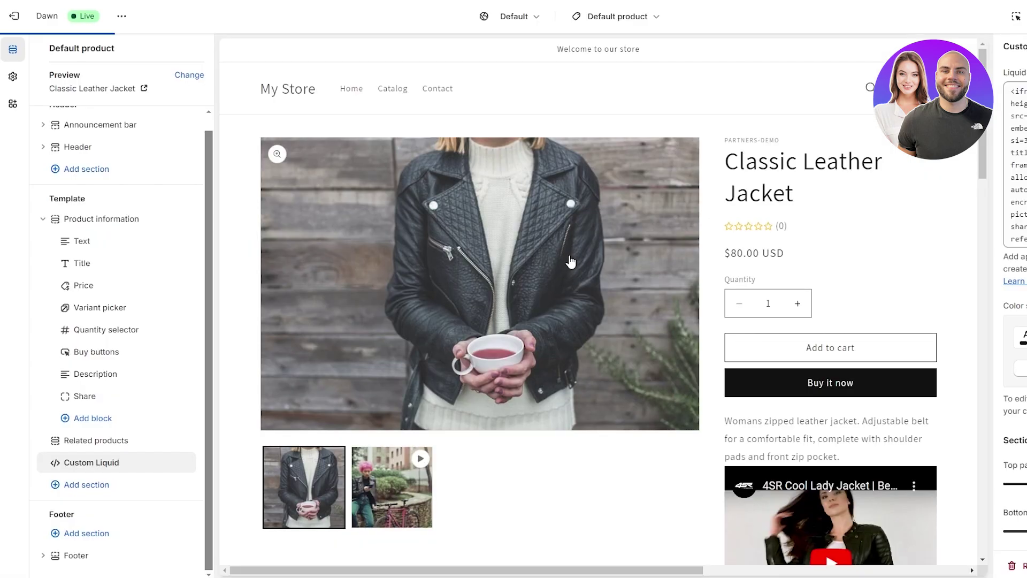
Step: Reload the theme editor preview
scroll(591, 381, "down", 3)
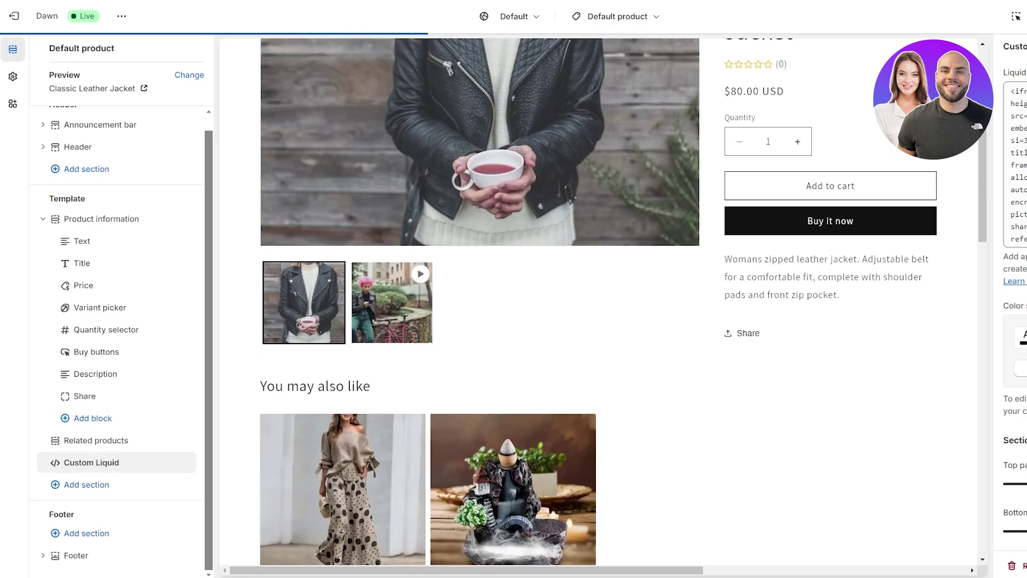
key("F5")
key("Return")
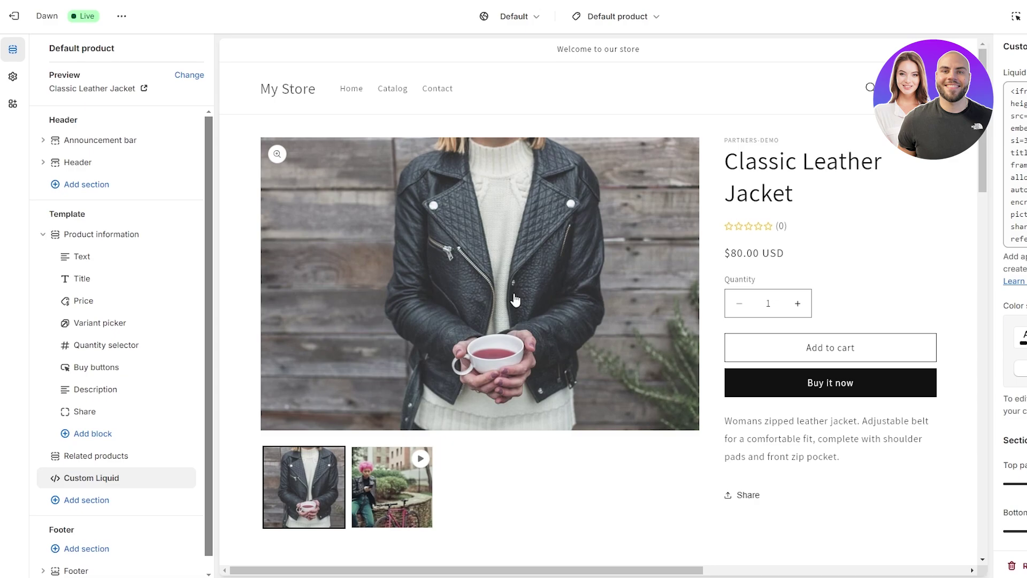
Step: Delete all the hard-coded iframe code from the Custom Liquid box and save
scroll(535, 337, "down", 5)
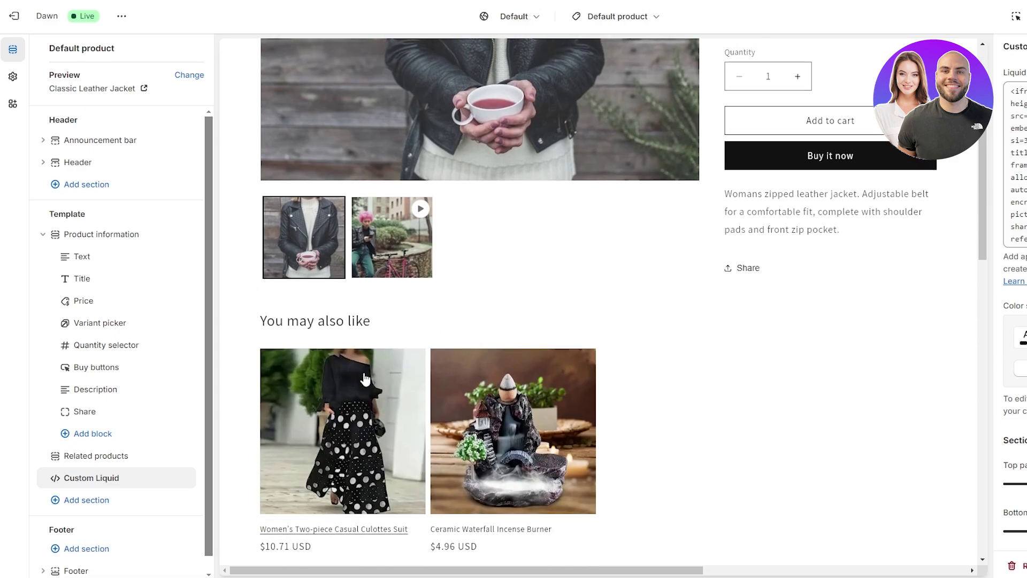
mouse_move(116, 467)
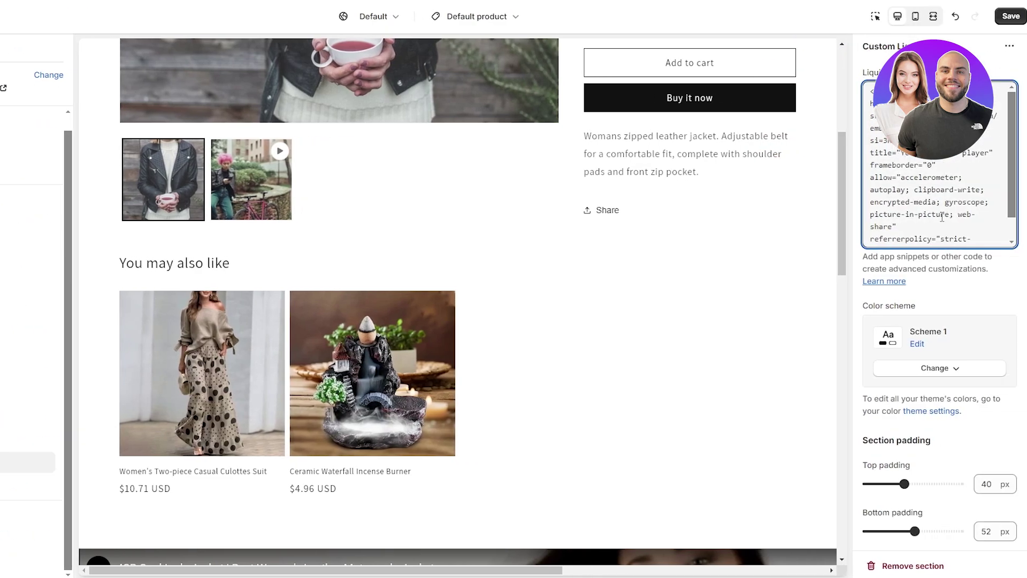
key("ctrl+a")
key("BackSpace")
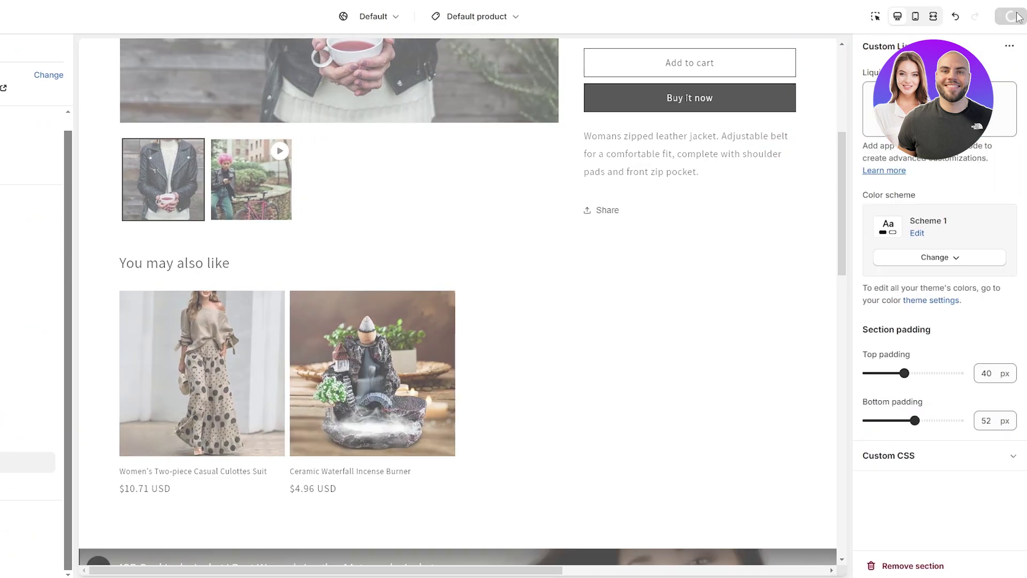
left_click(1011, 16)
Step: Override the recent customizations and save the Custom Liquid section with the product Video metafield reference
left_click(591, 340)
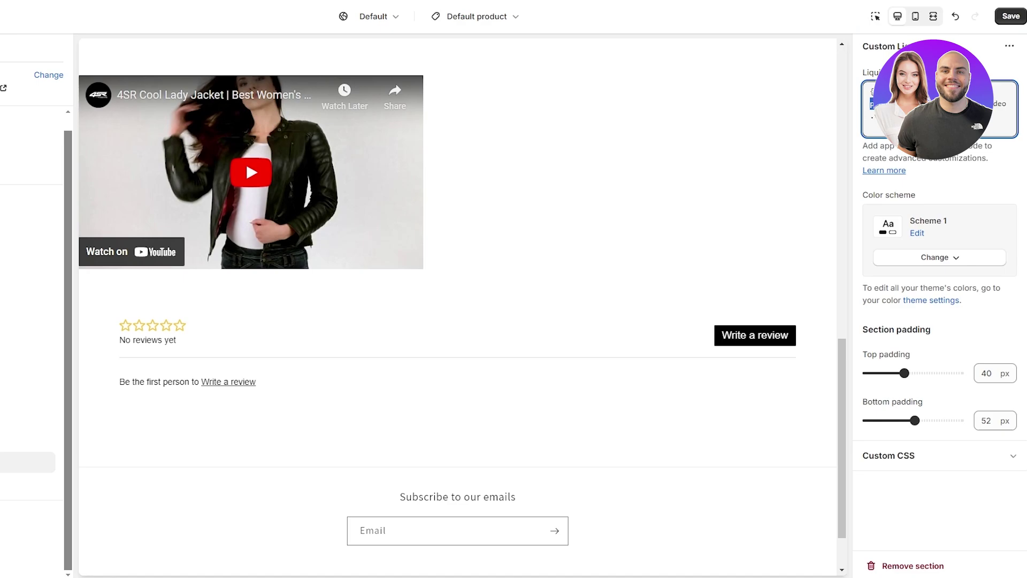
left_click_drag(881, 103, 1012, 102)
left_click(1011, 16)
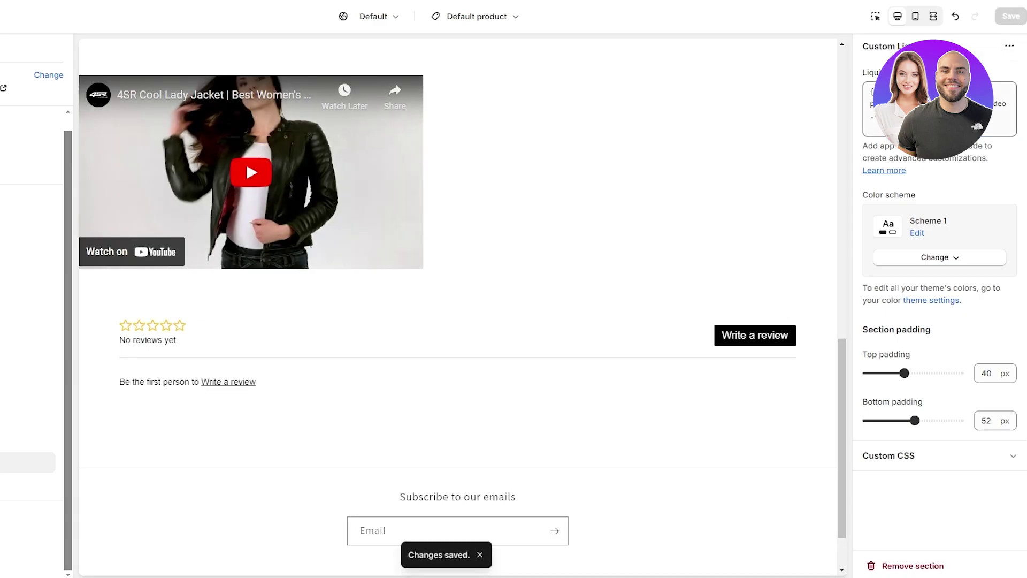
Step: Play the Classic Leather Jacket's uploaded product video as the main media in the preview
scroll(321, 204, "up", 3)
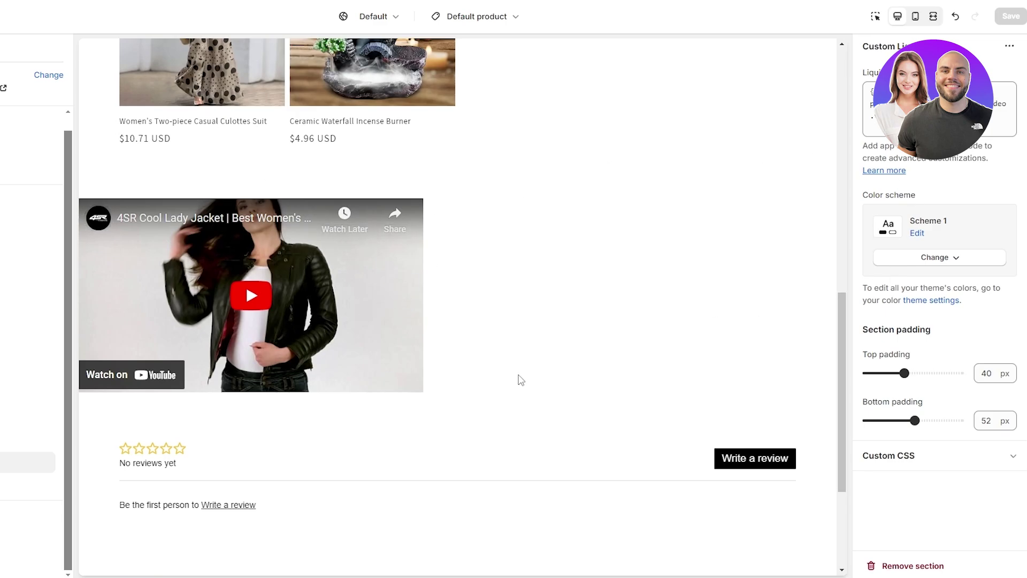
scroll(519, 380, "up", 15)
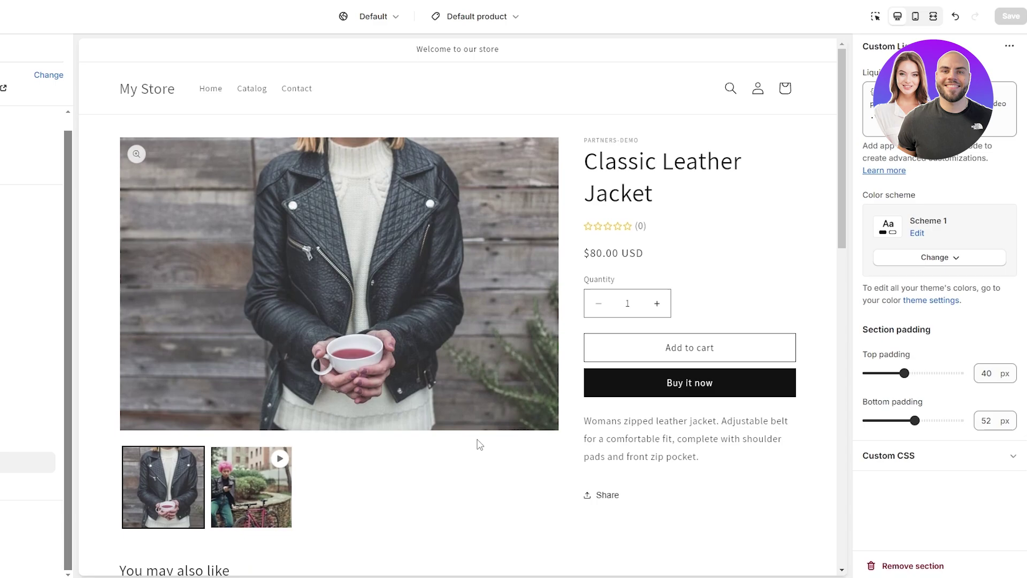
left_click(262, 518)
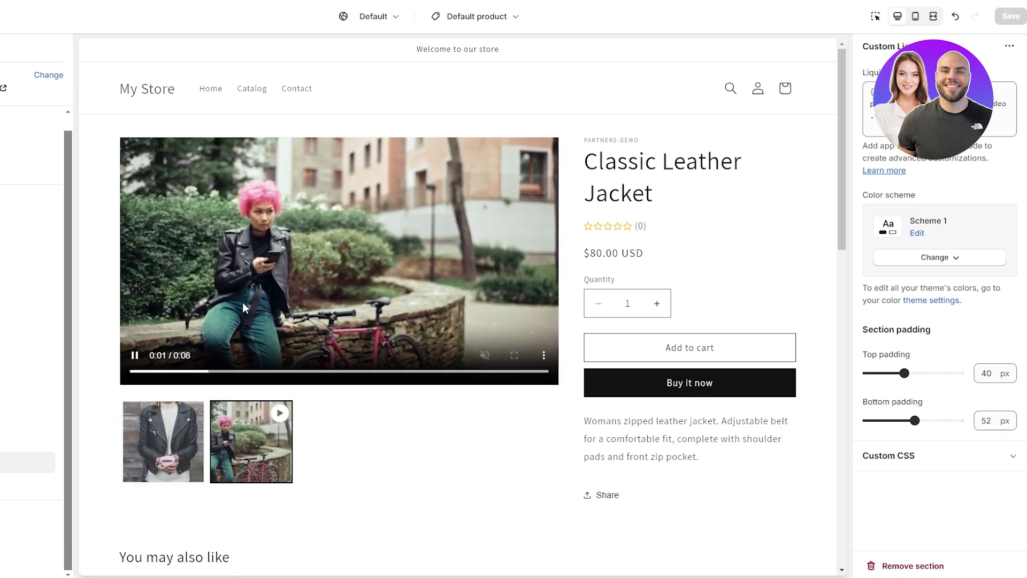